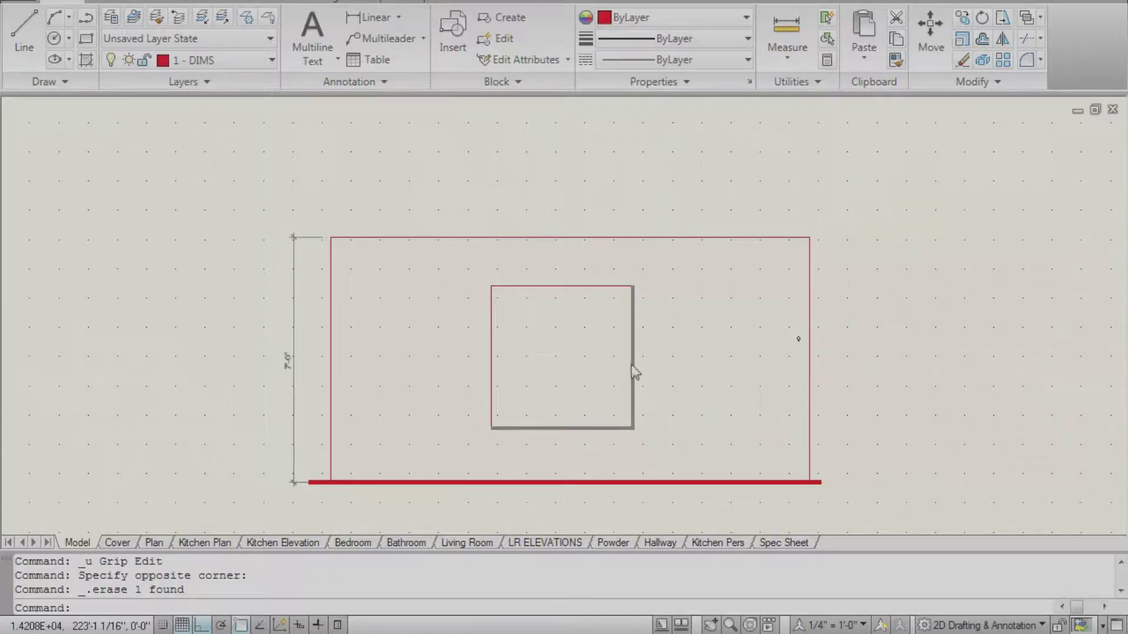
- Attach a reference file to the drawing, choosing the wooden-wall-with-spot-lights wallpaper image
{"action": "middle_click_drag", "start_coordinate": [500, 335], "coordinate": [524, 331]}
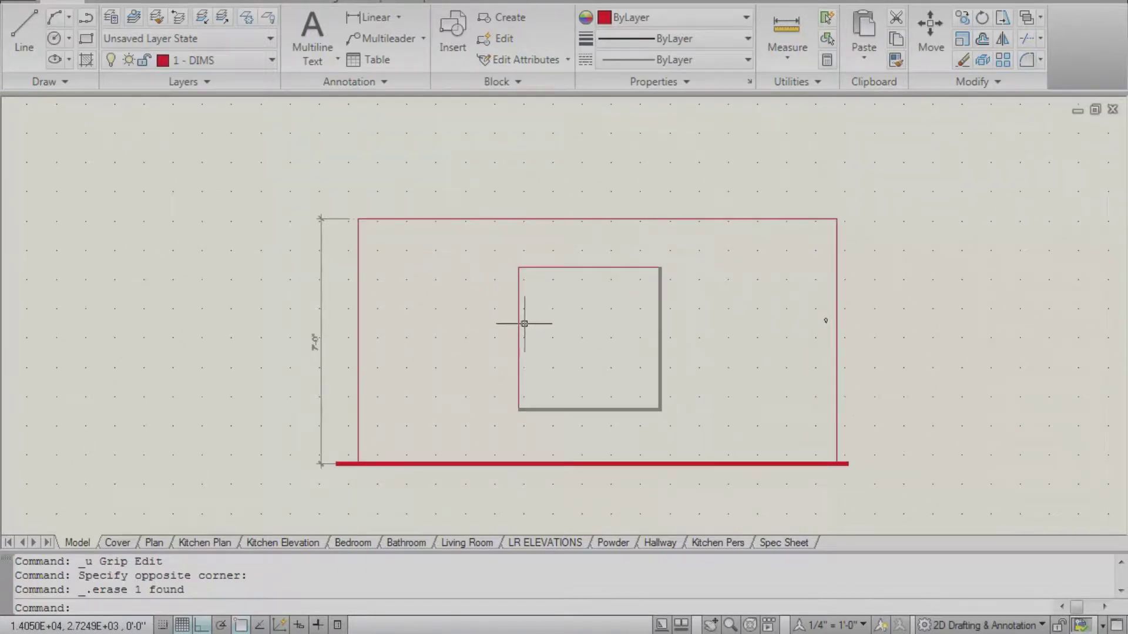
{"action": "scroll", "coordinate": [523, 319], "scroll_direction": "up", "scroll_amount": 2}
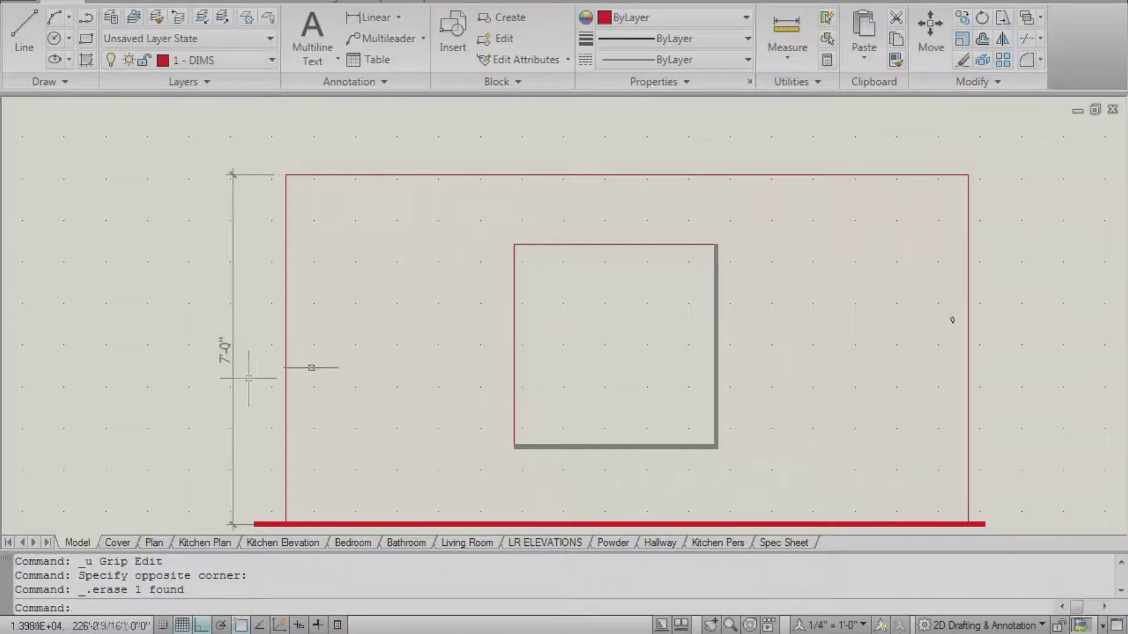
{"action": "middle_click_drag", "start_coordinate": [355, 348], "coordinate": [306, 326]}
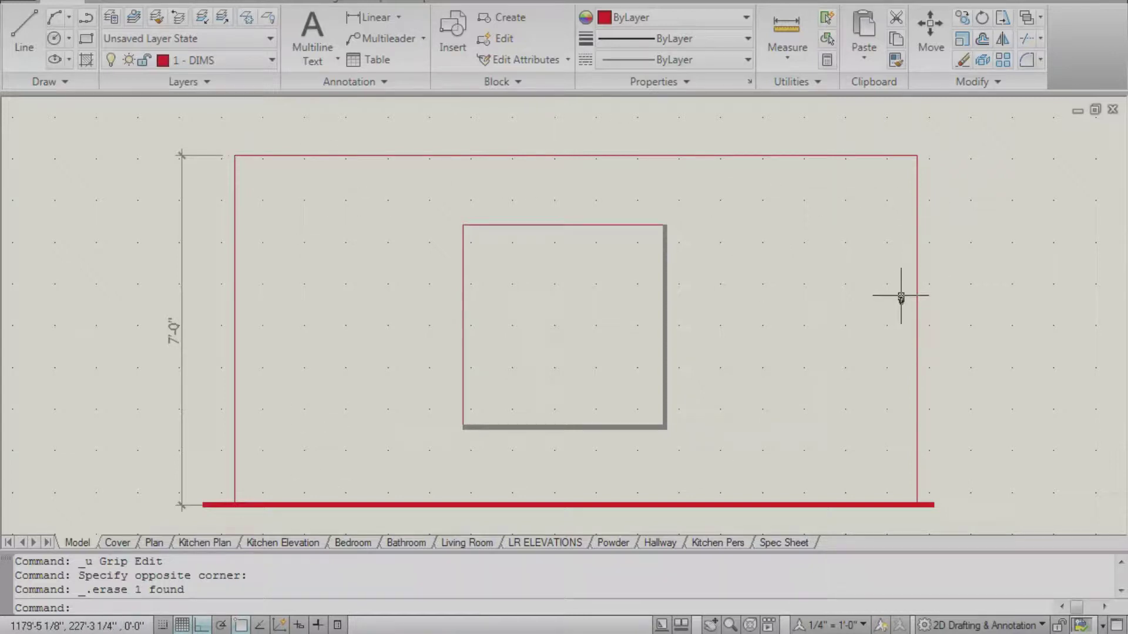
{"action": "mouse_move", "coordinate": [900, 297]}
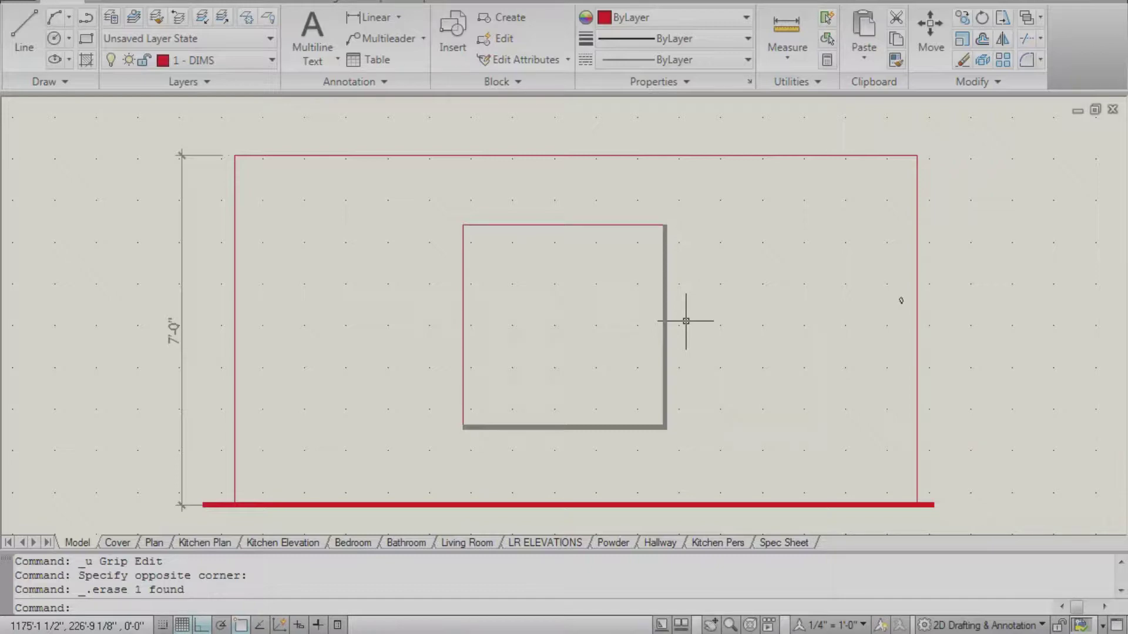
{"action": "type", "text": "attach"}
{"action": "key", "text": "Return"}
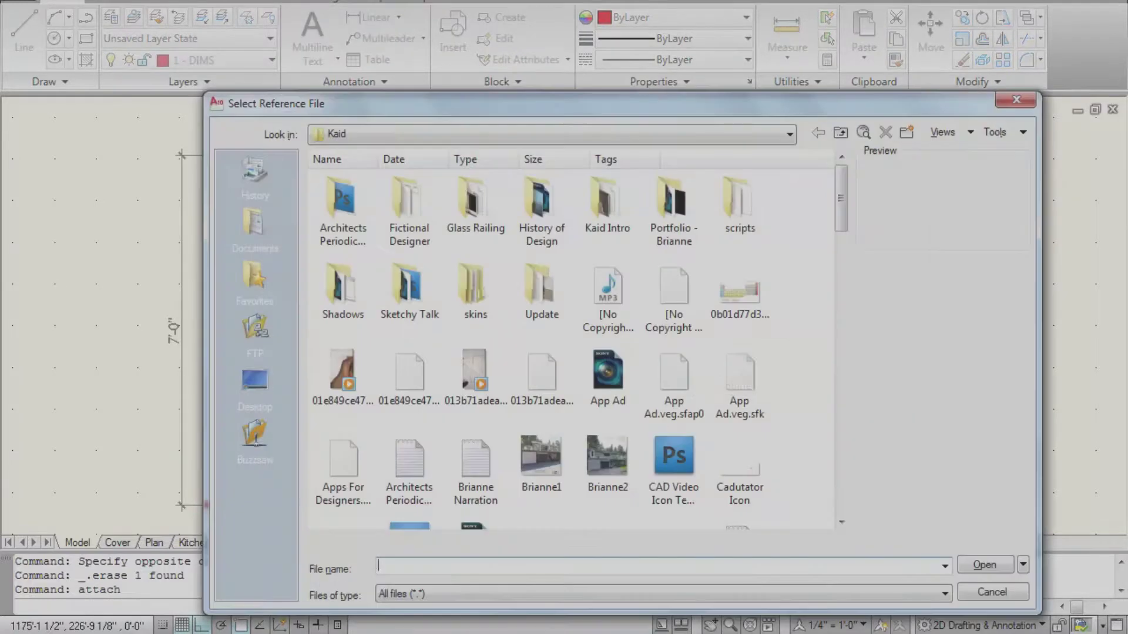
{"action": "left_click_drag", "start_coordinate": [840, 213], "coordinate": [860, 496]}
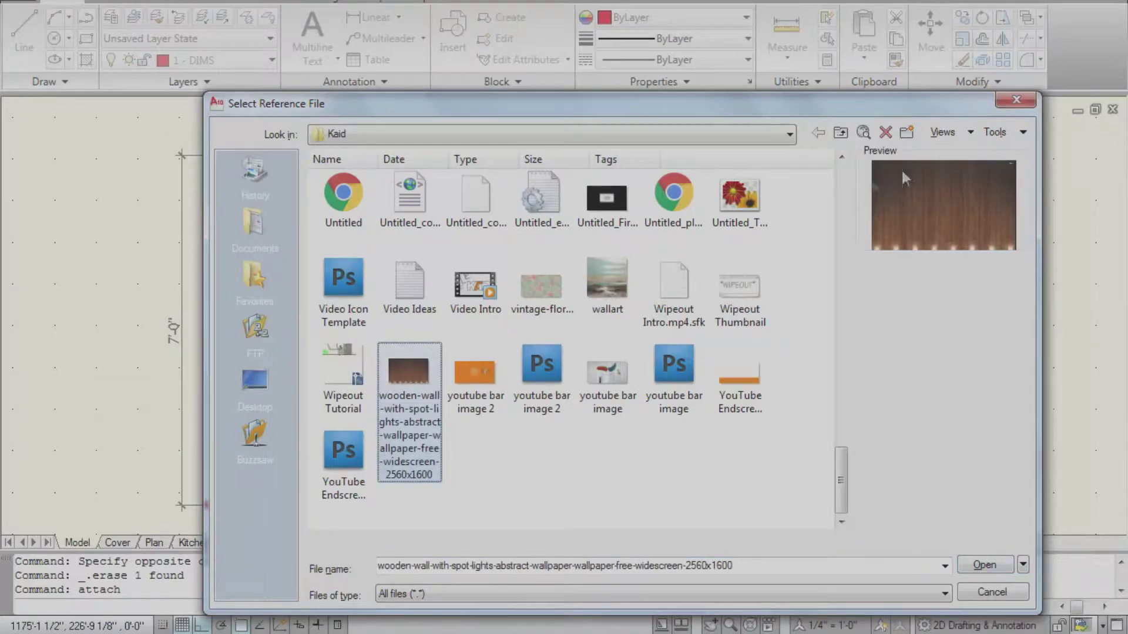
{"action": "left_click", "coordinate": [977, 565]}
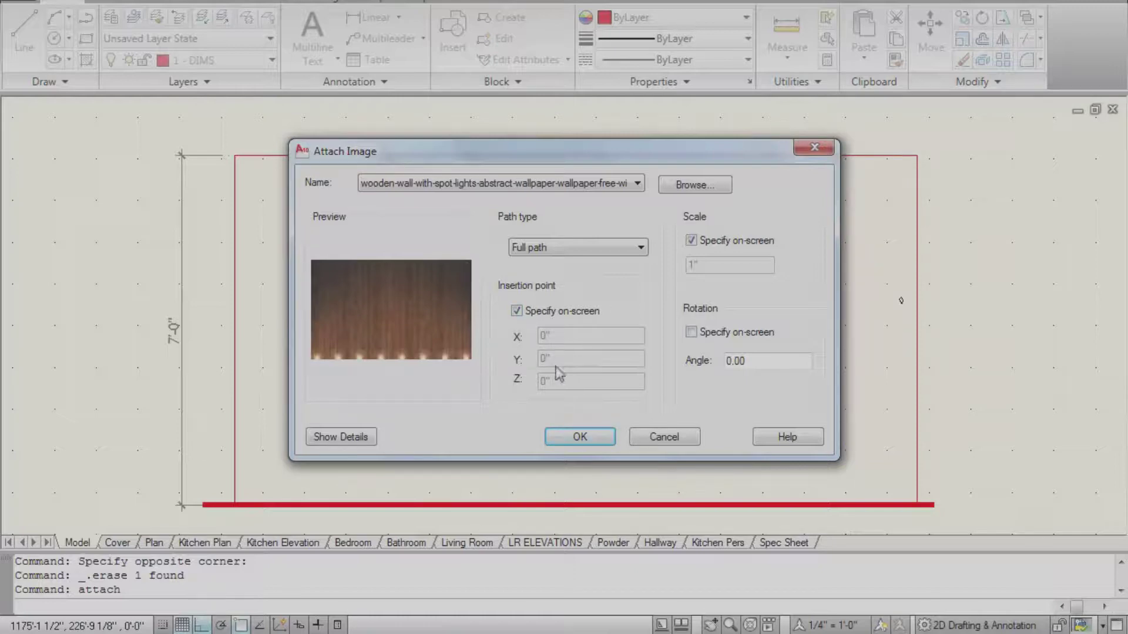
- Insert the image with its insertion point specified on-screen at the wall outline's lower-left corner, scaled to slightly beyond the wall's width
{"action": "left_click", "coordinate": [516, 311]}
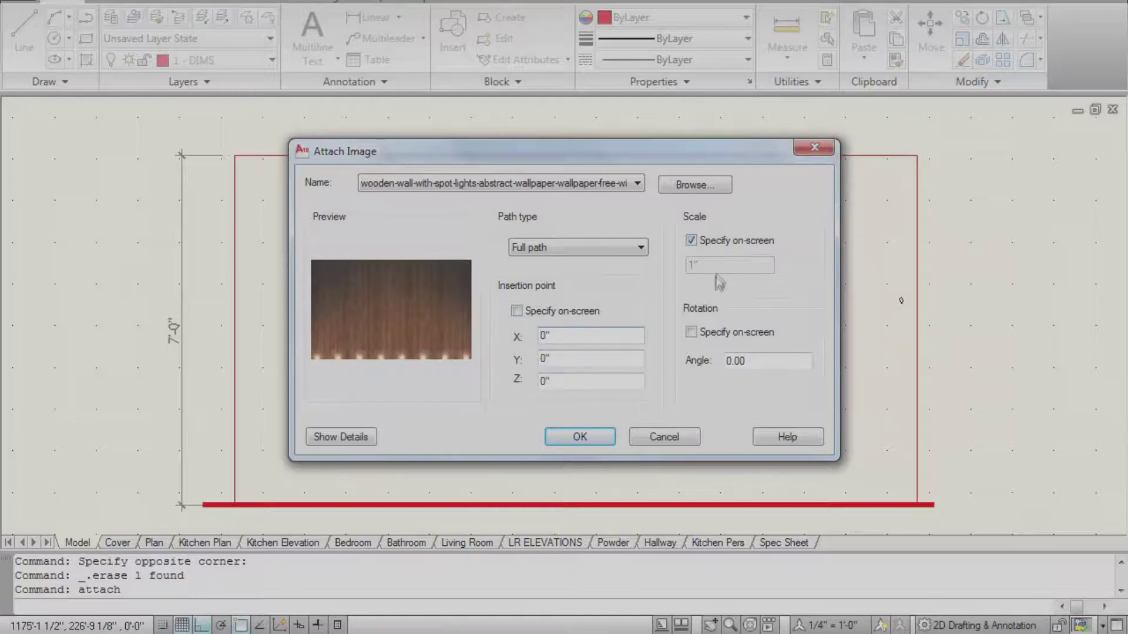
{"action": "left_click", "coordinate": [536, 314]}
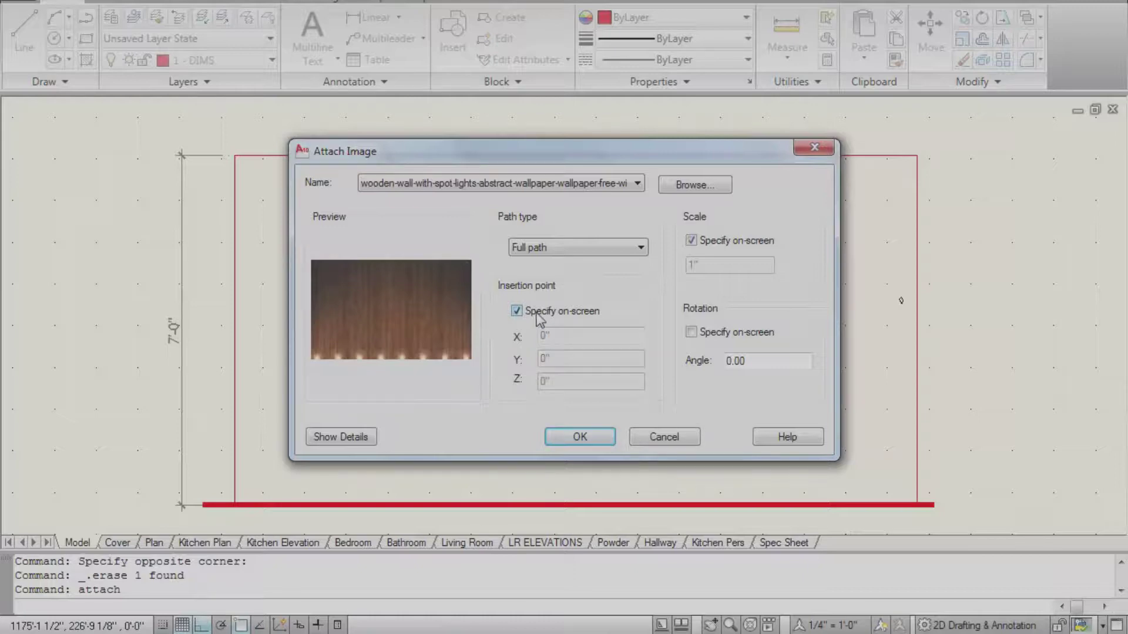
{"action": "left_click", "coordinate": [579, 438]}
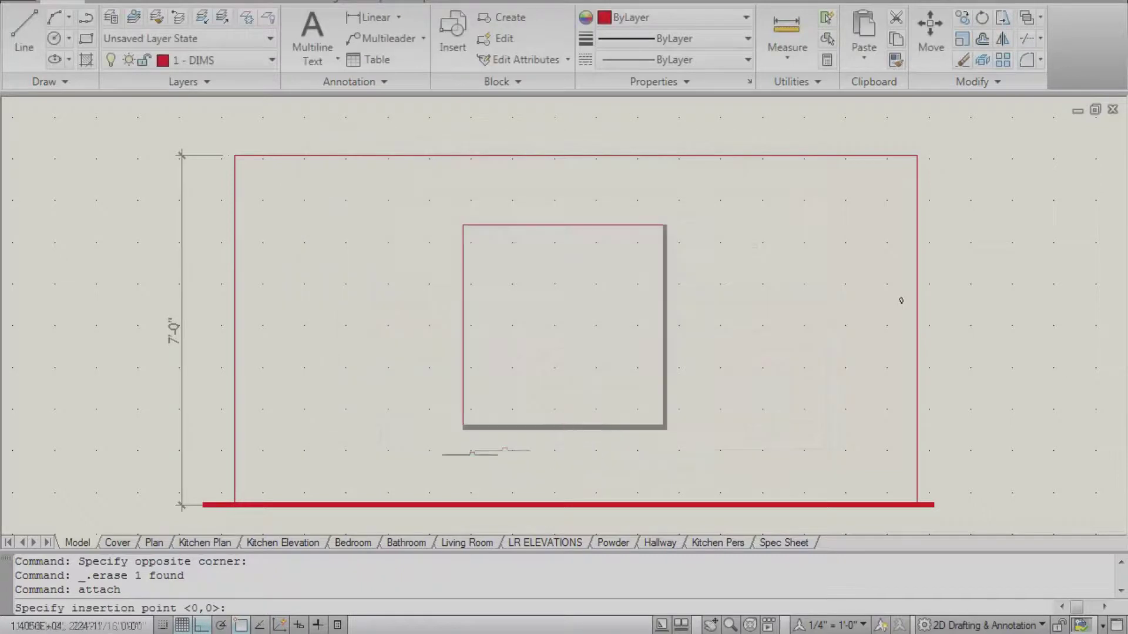
{"action": "left_click", "coordinate": [235, 505]}
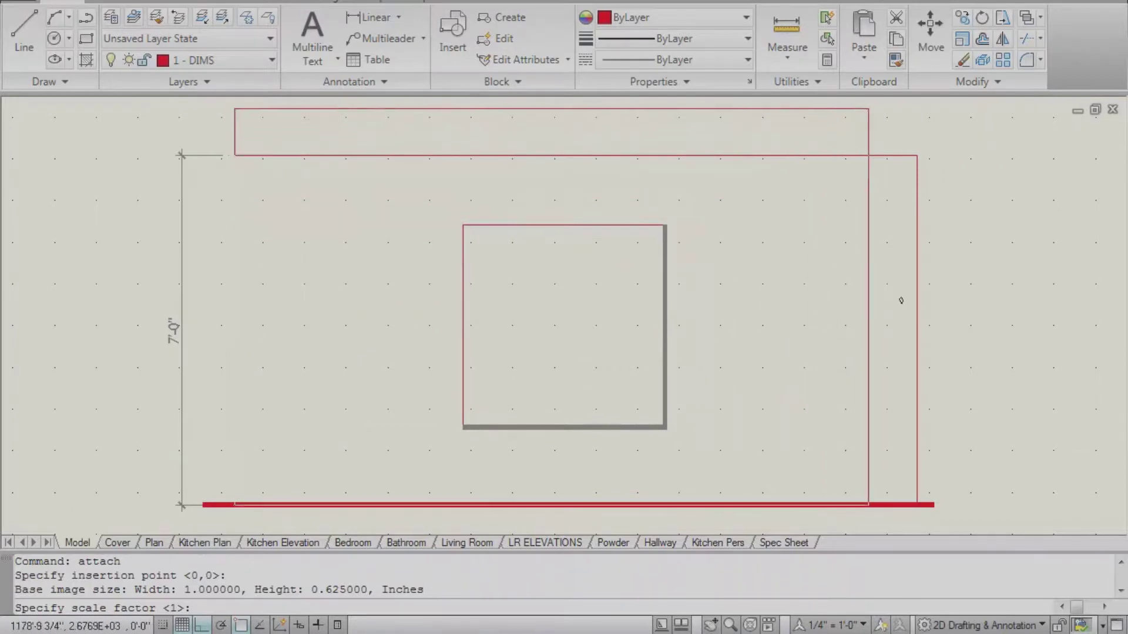
{"action": "left_click", "coordinate": [908, 312]}
- Send the wood image to the back of the draw order, behind the elevation linework
{"action": "scroll", "coordinate": [748, 297], "scroll_direction": "down", "scroll_amount": 2}
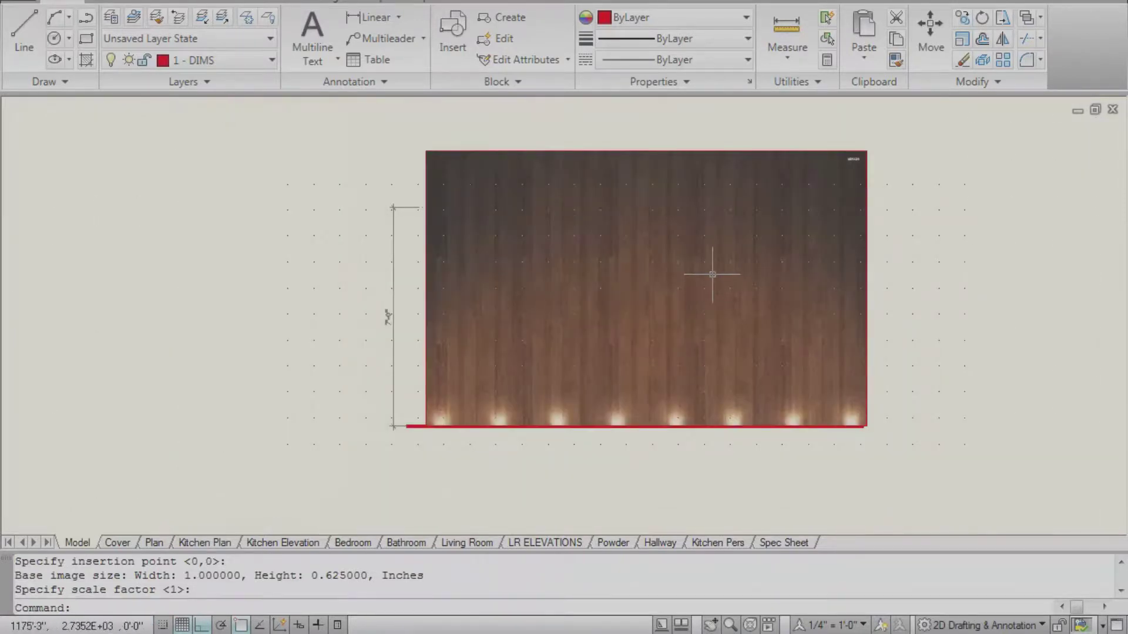
{"action": "scroll", "coordinate": [679, 189], "scroll_direction": "up", "scroll_amount": 2}
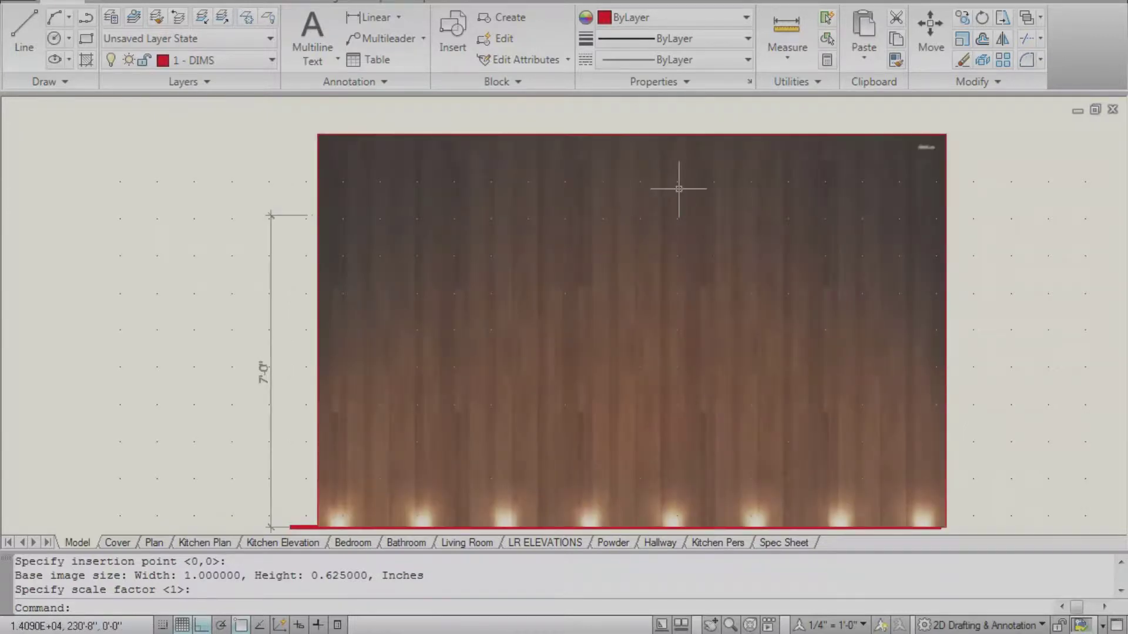
{"action": "left_click", "coordinate": [692, 135]}
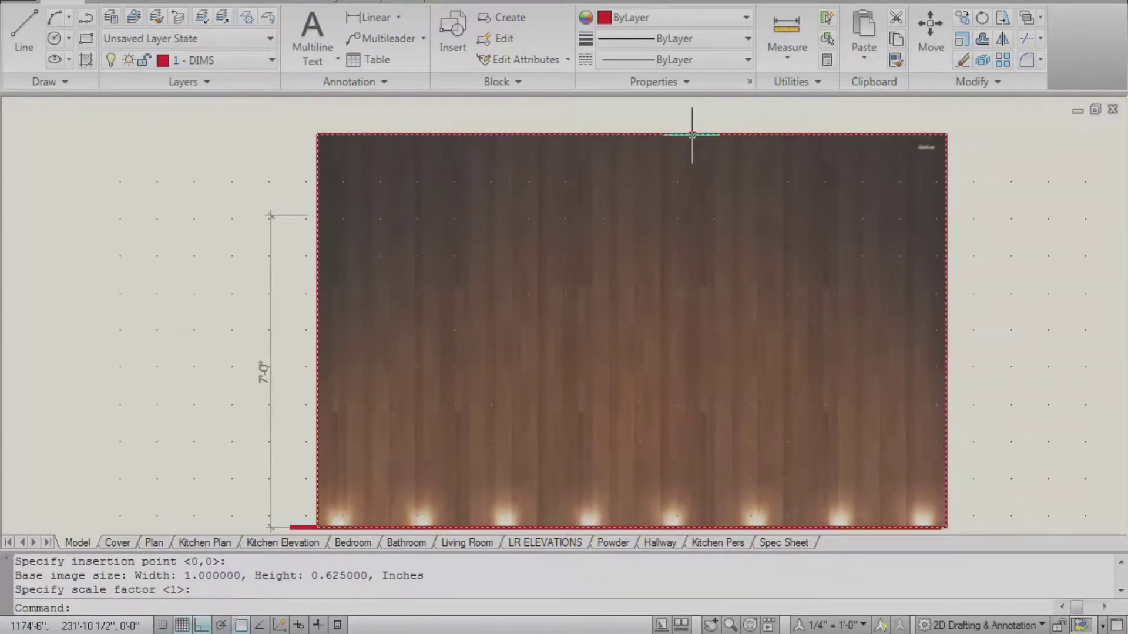
{"action": "left_click", "coordinate": [693, 136]}
{"action": "right_click", "coordinate": [693, 136]}
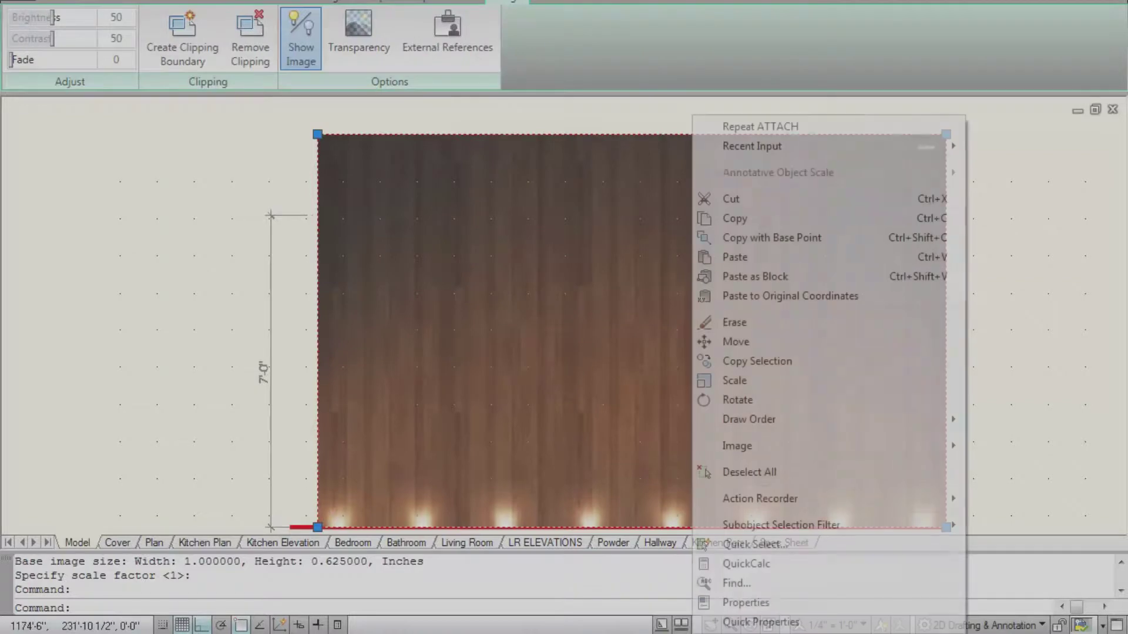
{"action": "mouse_move", "coordinate": [848, 428]}
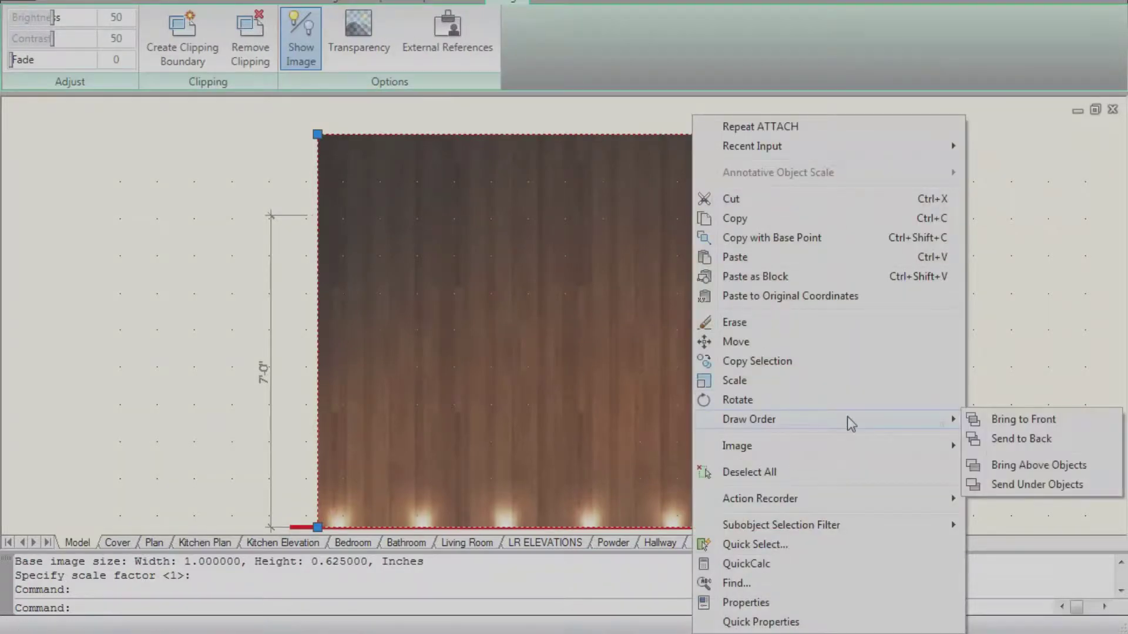
{"action": "left_click", "coordinate": [1022, 441]}
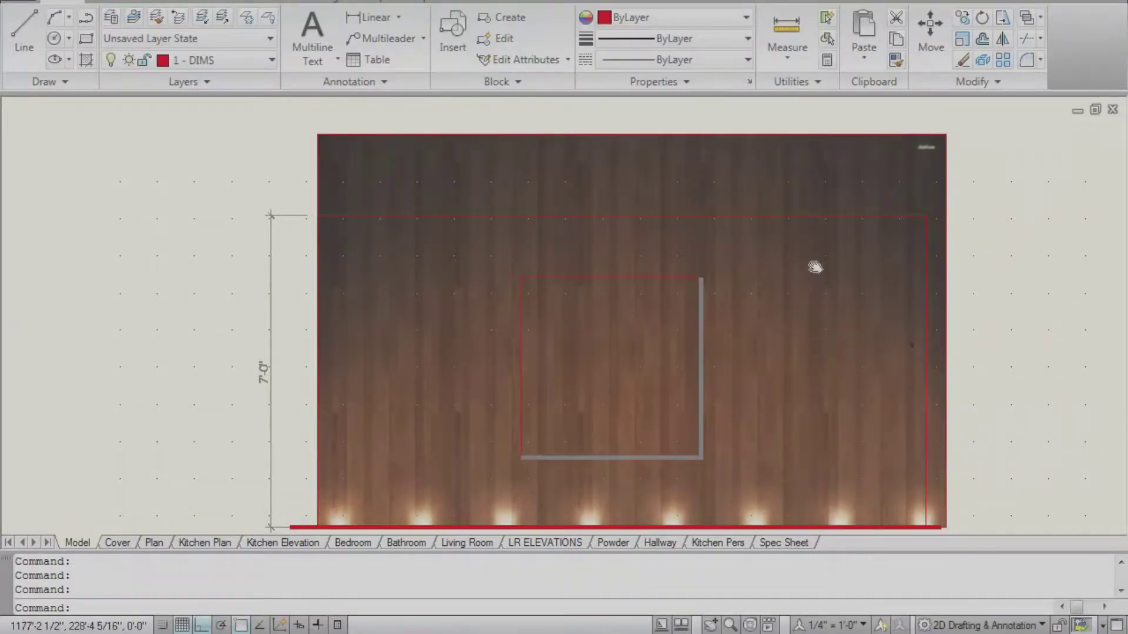
{"action": "middle_click_drag", "start_coordinate": [815, 267], "coordinate": [819, 244]}
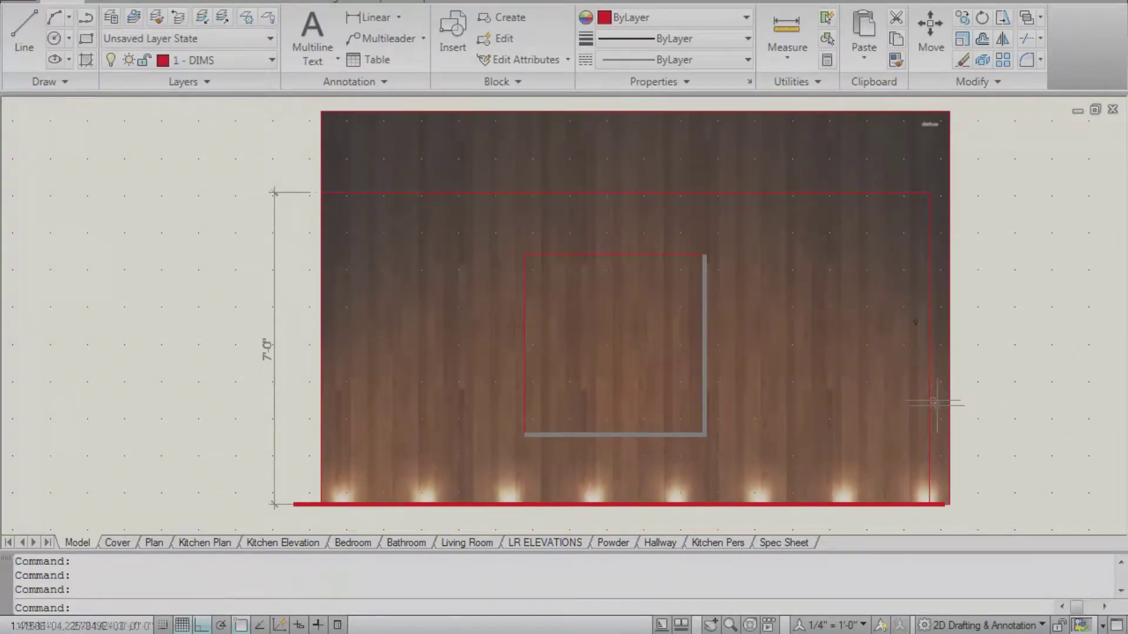
{"action": "left_click", "coordinate": [951, 338]}
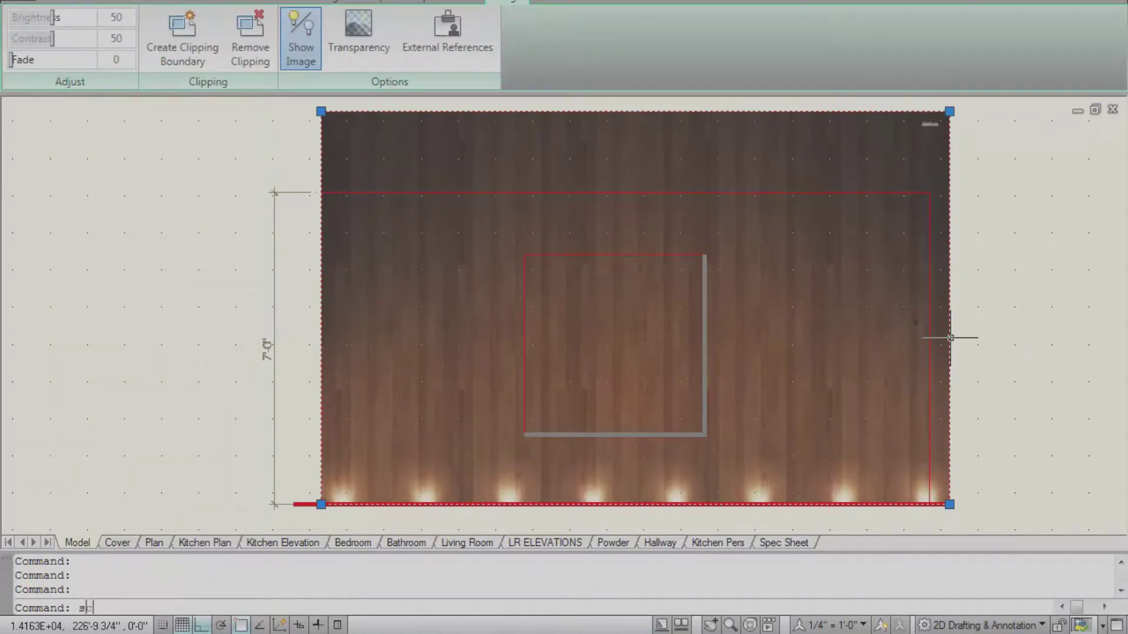
{"action": "key", "text": "Return"}
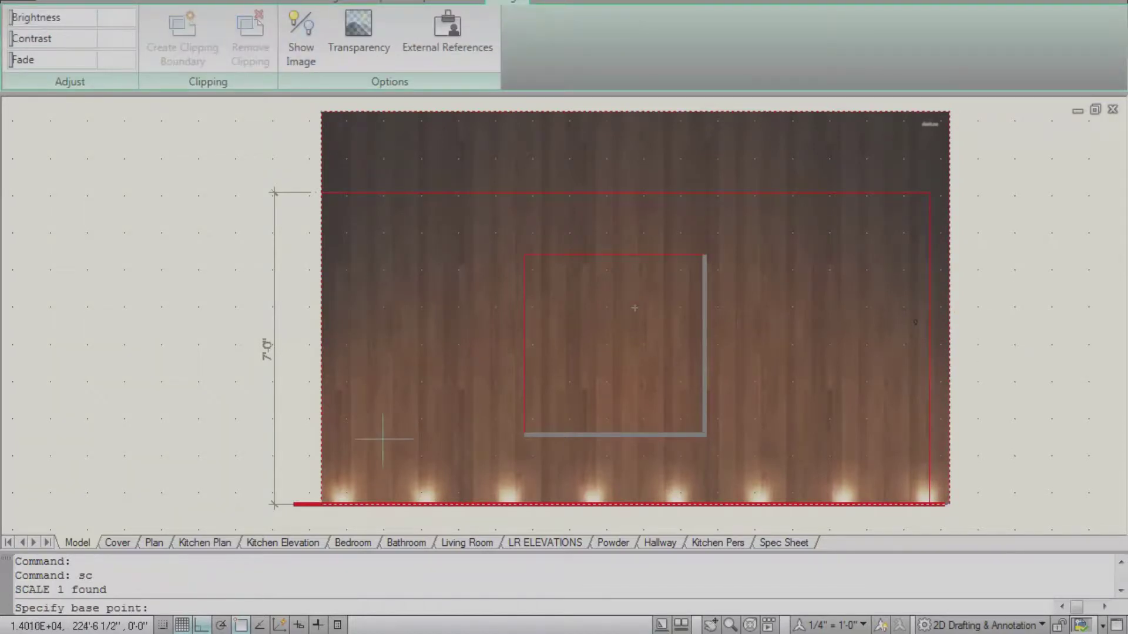
{"action": "left_click", "coordinate": [320, 505]}
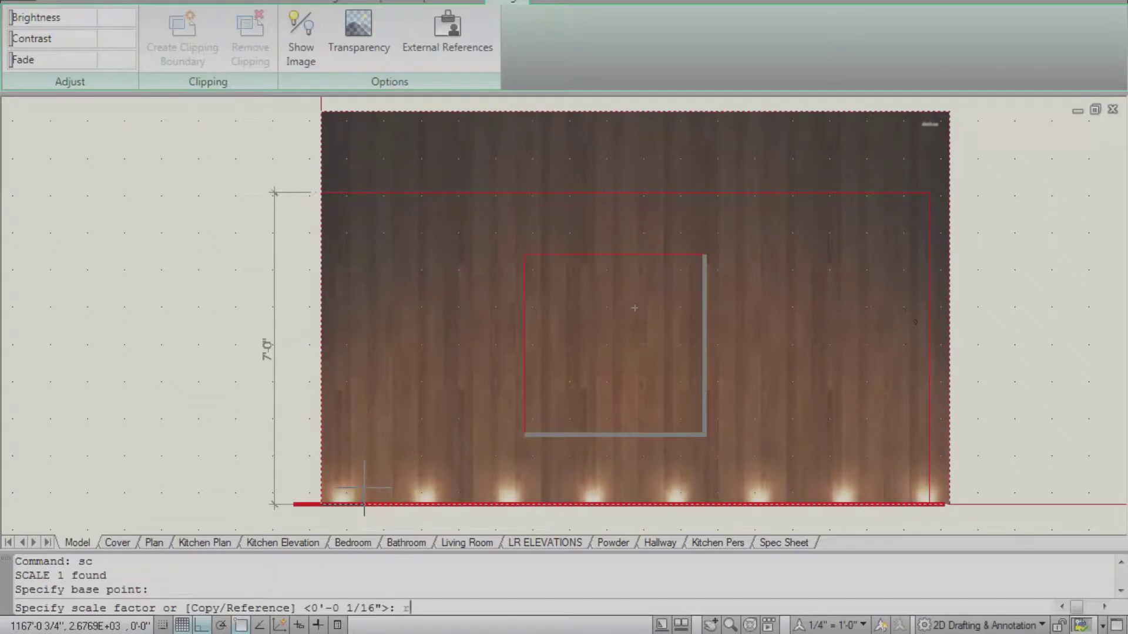
{"action": "type", "text": "r"}
{"action": "key", "text": "Return"}
{"action": "left_click", "coordinate": [321, 505]}
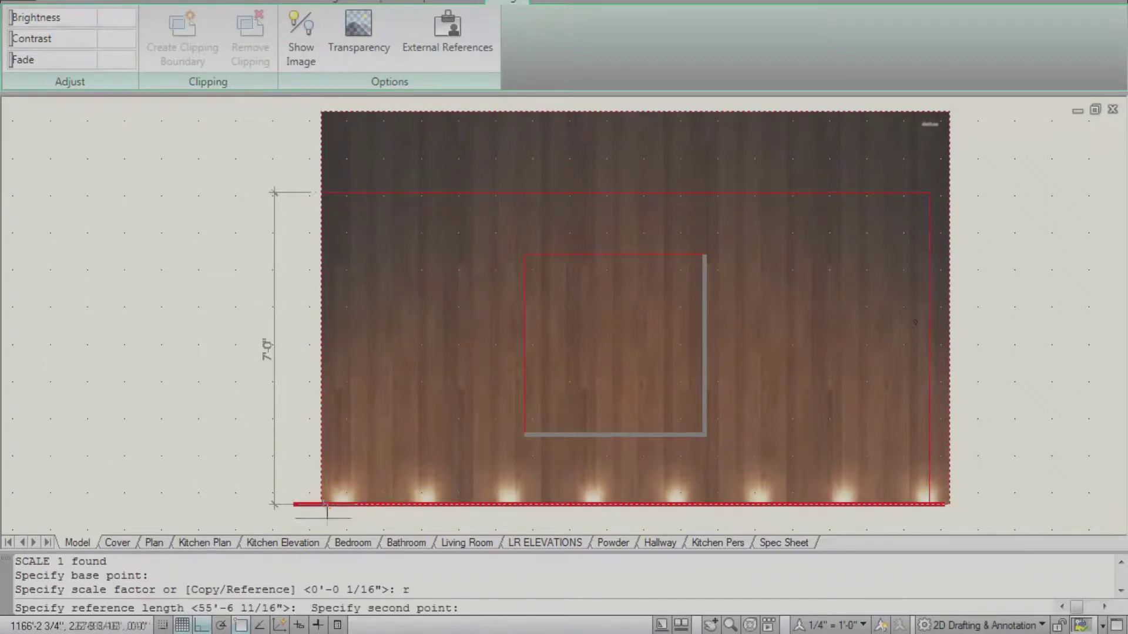
{"action": "key", "text": "Escape"}
- Scale the wood image by reference from its lower-left corner so its width matches the wall outline's width
{"action": "type", "text": "sc"}
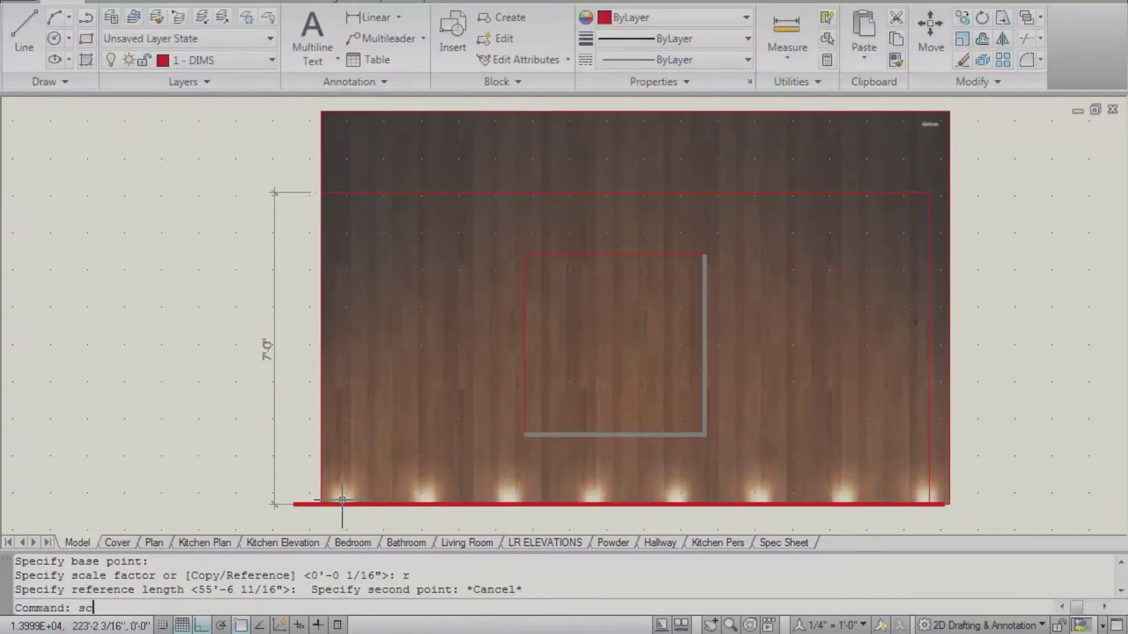
{"action": "key", "text": "Return"}
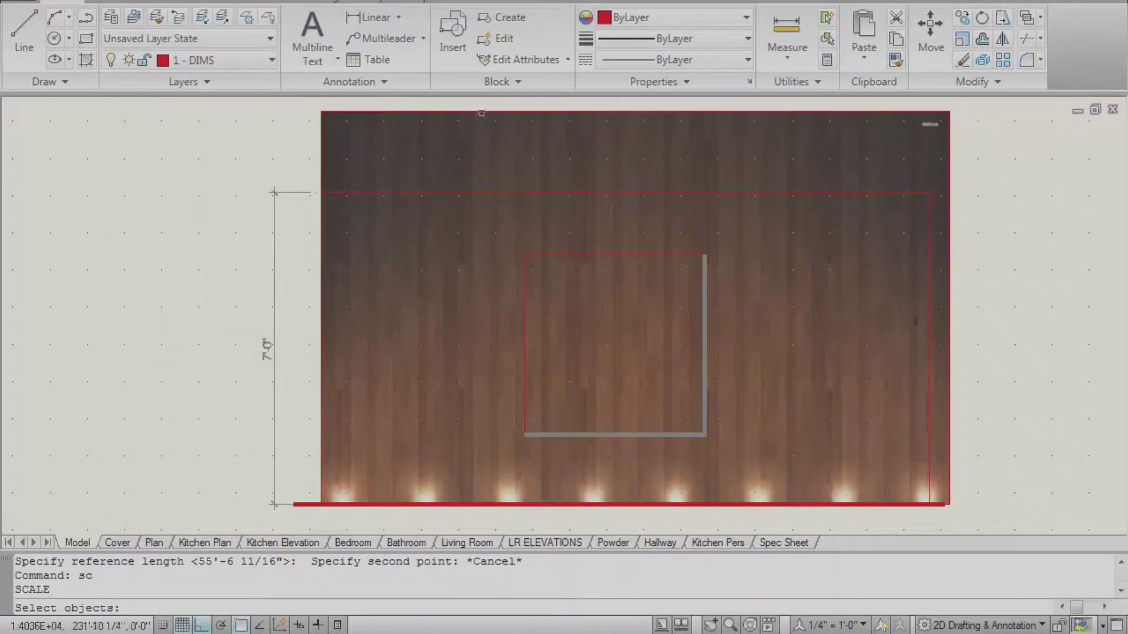
{"action": "left_click", "coordinate": [479, 111]}
{"action": "key", "text": "Return"}
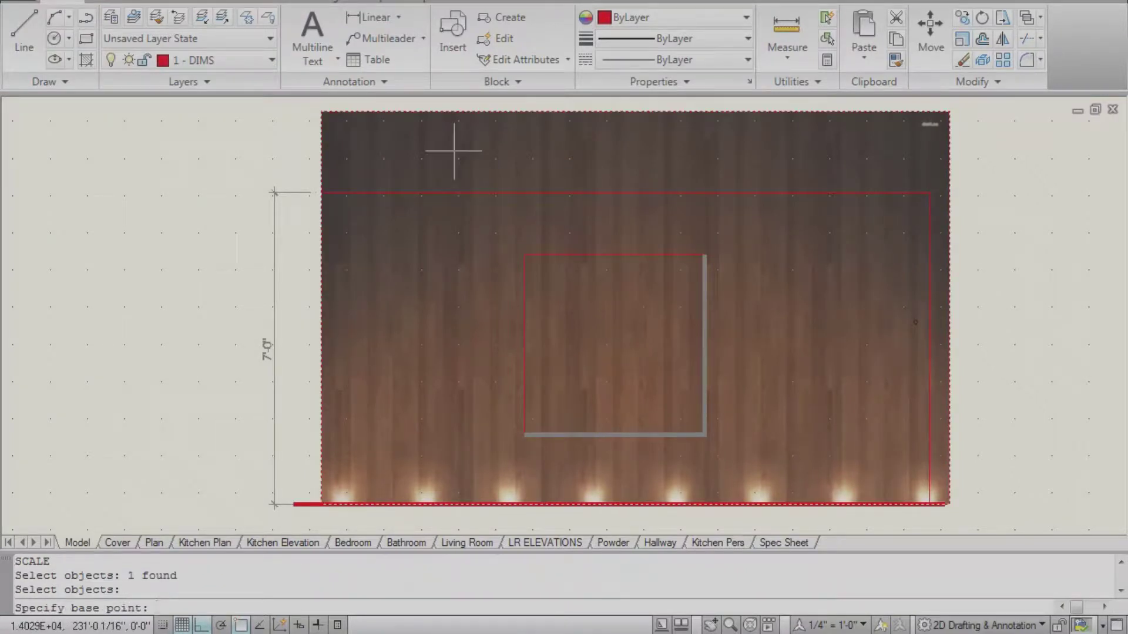
{"action": "left_click", "coordinate": [322, 505]}
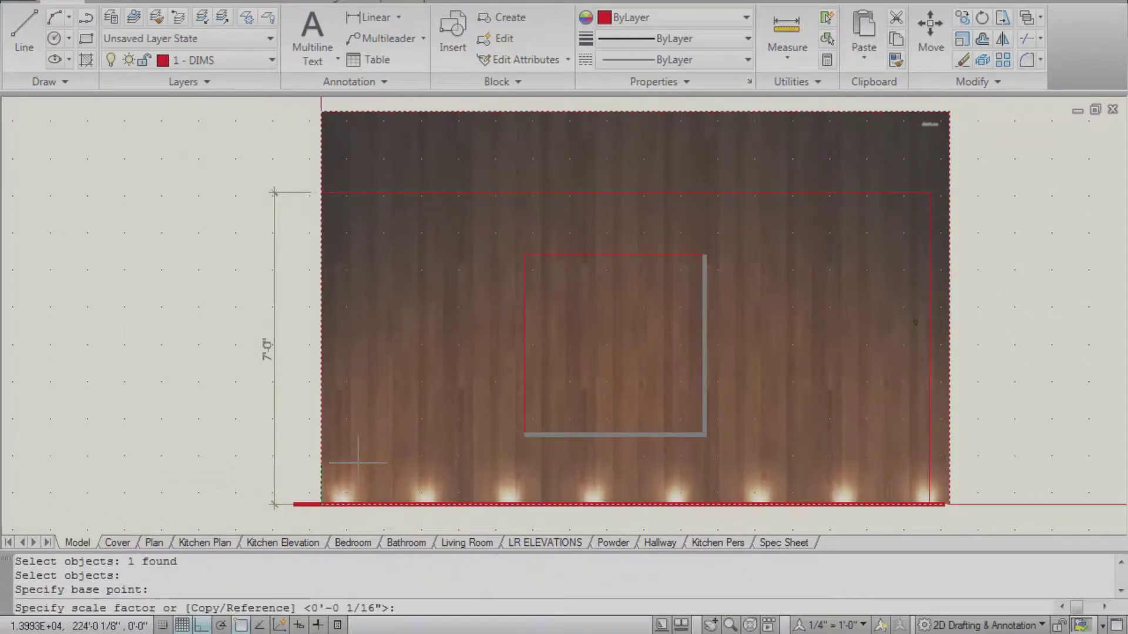
{"action": "type", "text": "r"}
{"action": "key", "text": "Return"}
{"action": "left_click", "coordinate": [321, 505]}
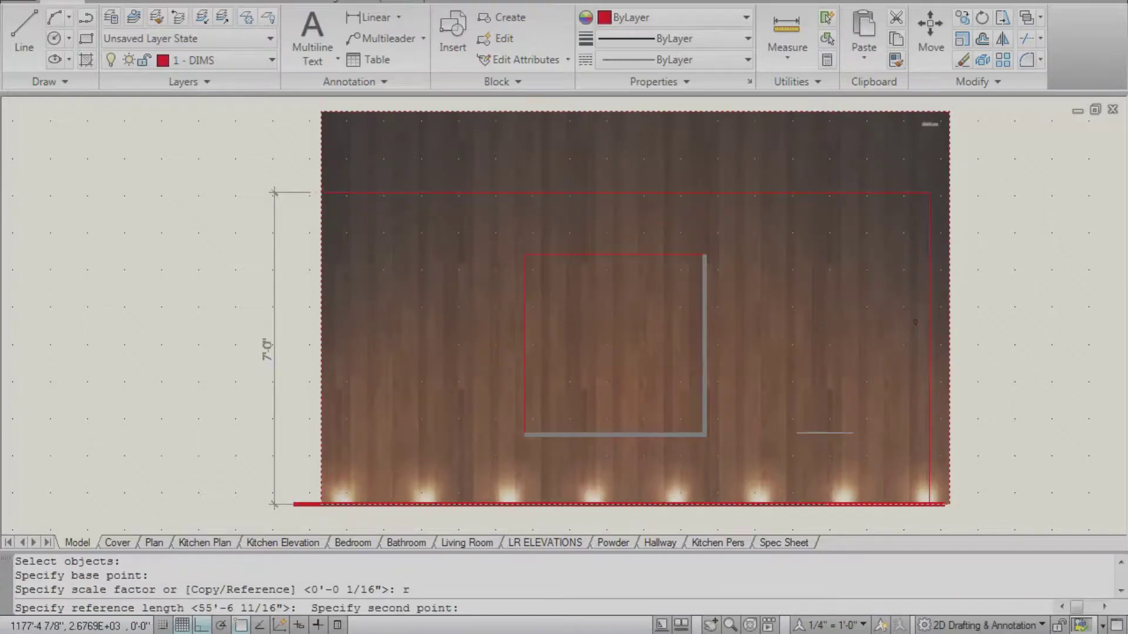
{"action": "left_click", "coordinate": [948, 504]}
{"action": "left_click", "coordinate": [930, 503]}
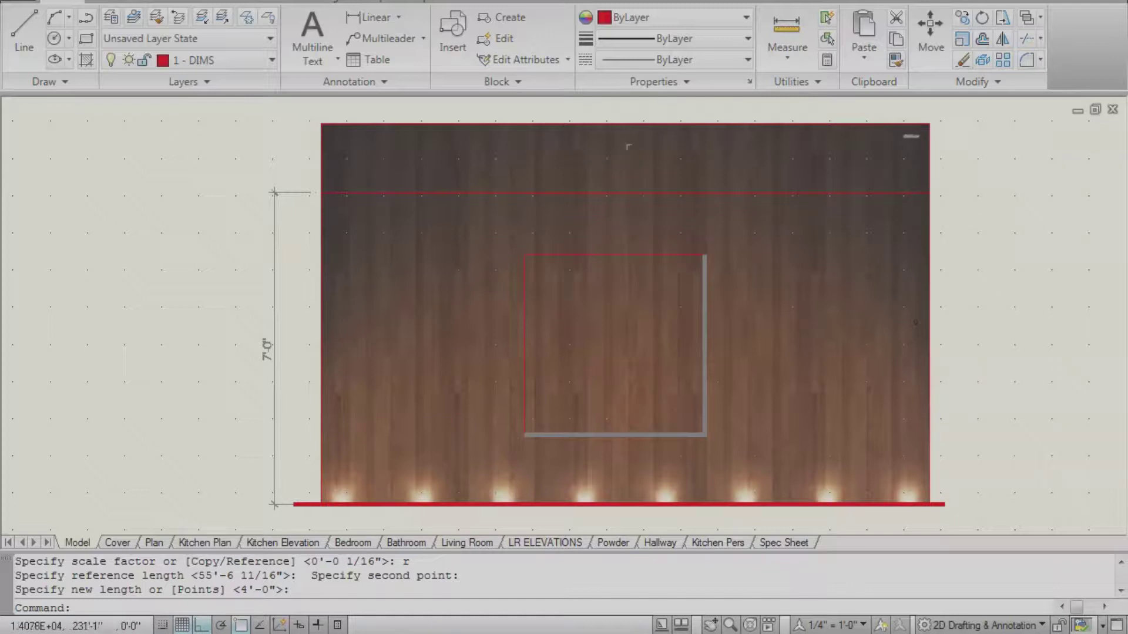
- Try stretching the wood image outward by its upper-left corner grip, and undo the grip edit
{"action": "left_click", "coordinate": [905, 124]}
{"action": "left_click", "coordinate": [939, 124]}
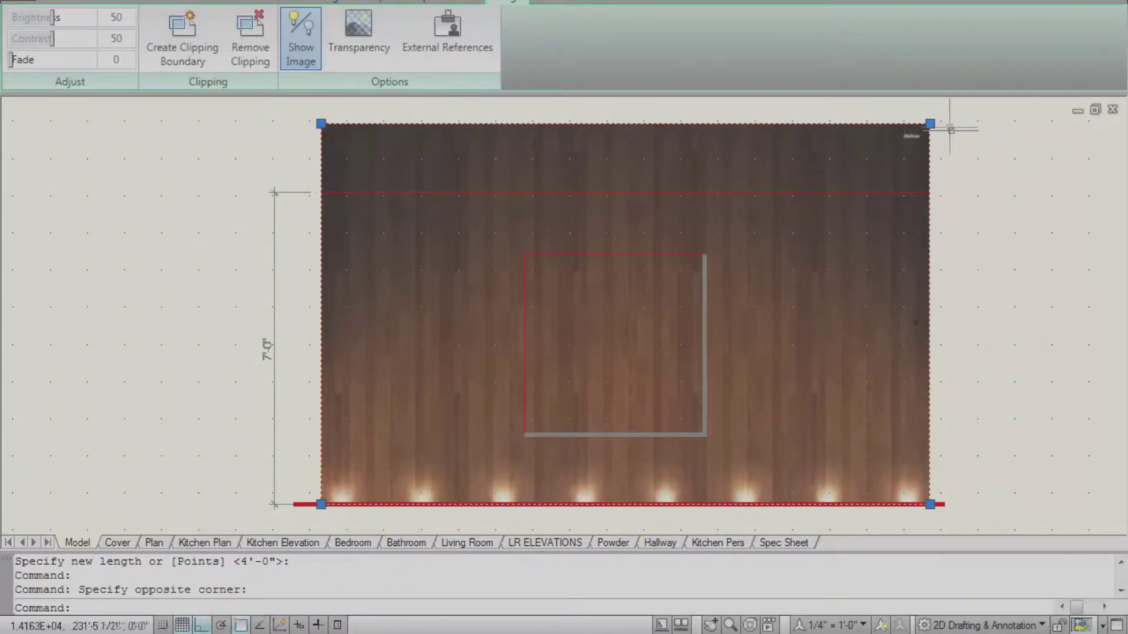
{"action": "left_click", "coordinate": [931, 124]}
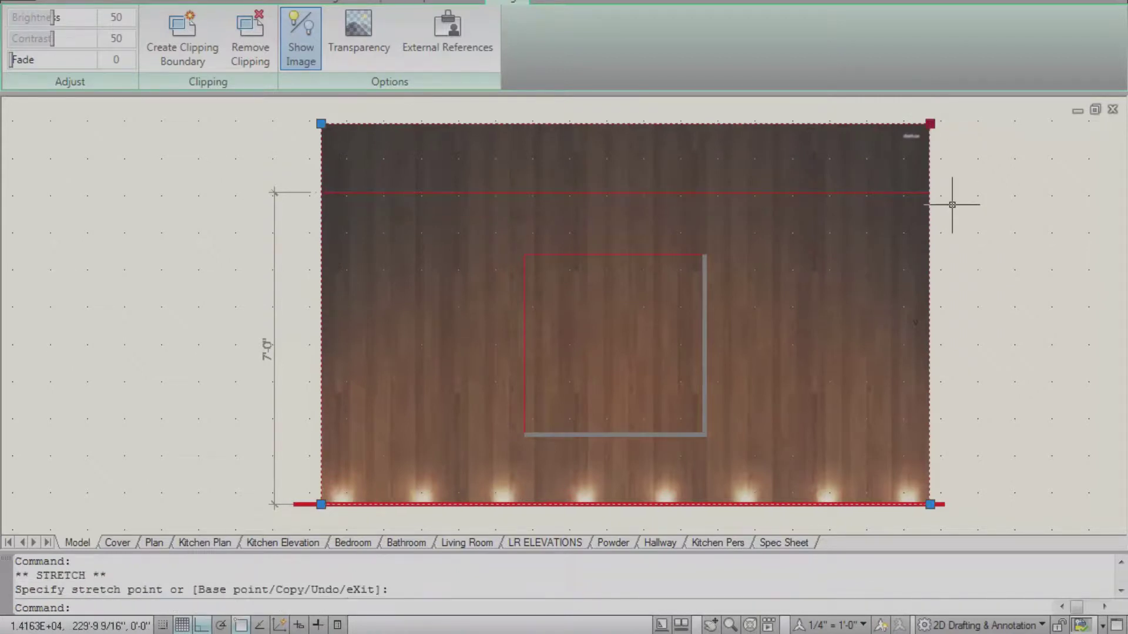
{"action": "left_click", "coordinate": [320, 123]}
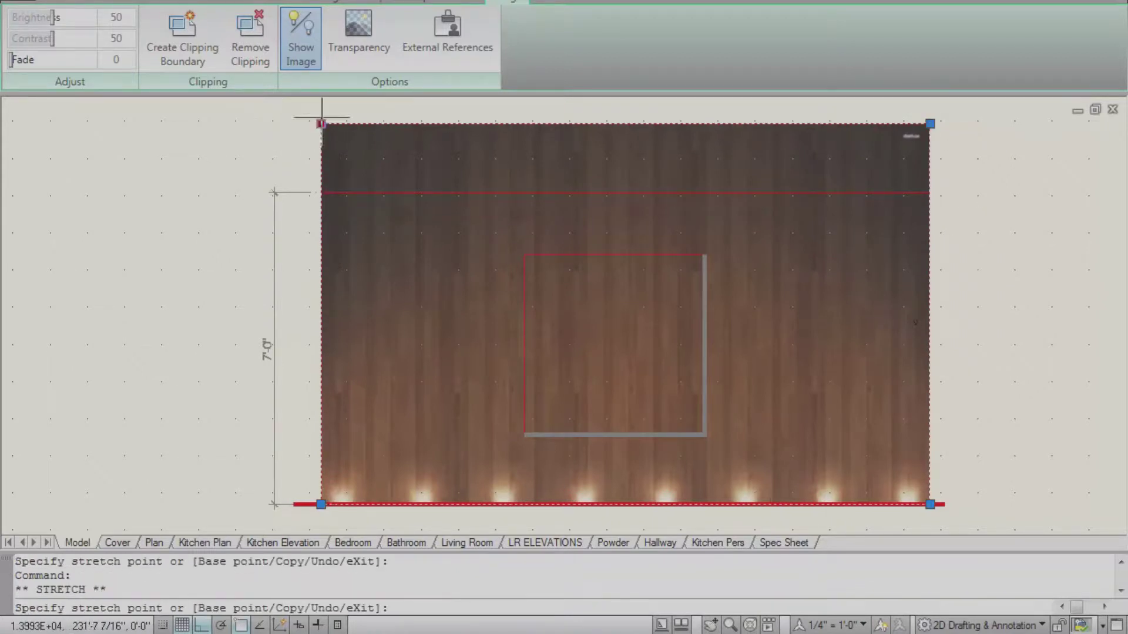
{"action": "left_click", "coordinate": [230, 113]}
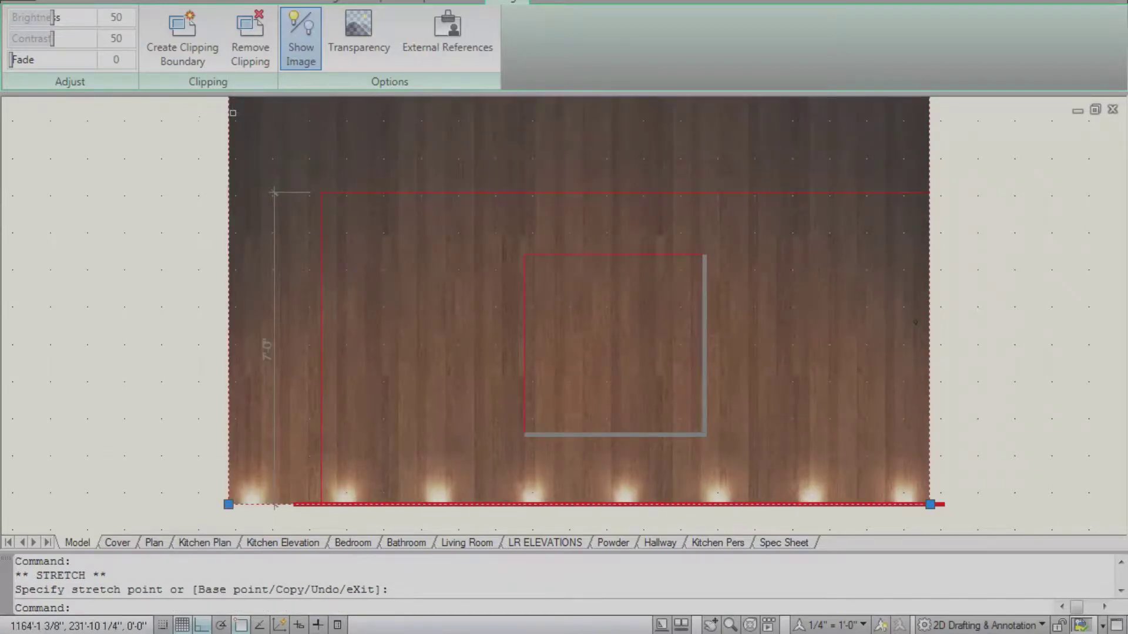
{"action": "key", "text": "ctrl+z"}
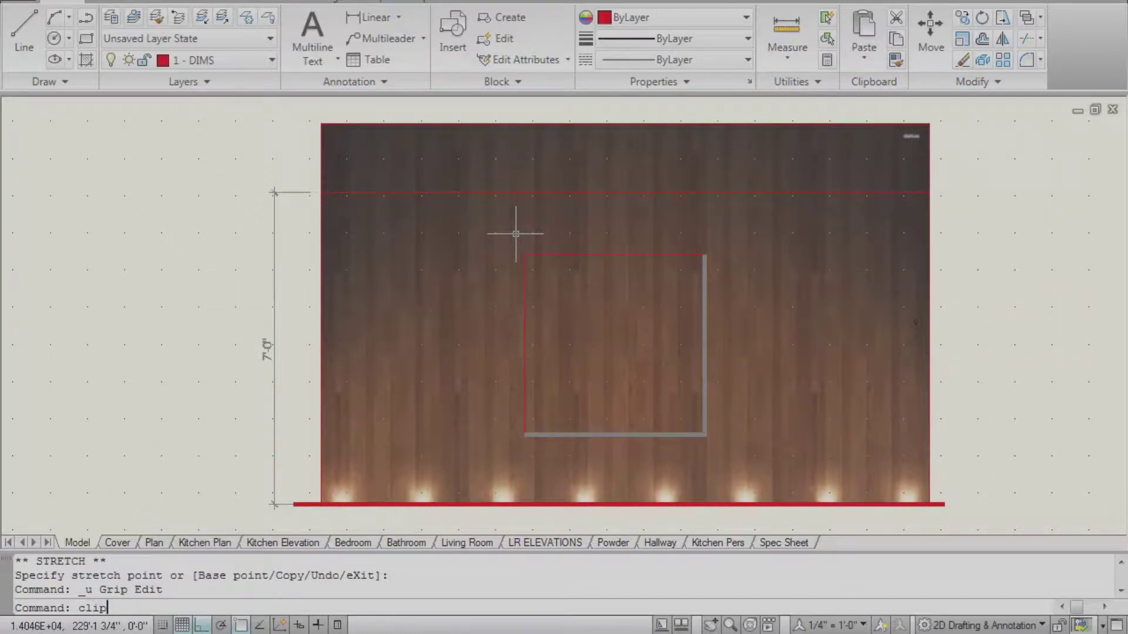
- Clip the wood image with a new rectangular boundary from the wall's lower-left corner to the 7'-0" line's right end, permanently dismissing the color-scheme prompt
{"action": "key", "text": "Return"}
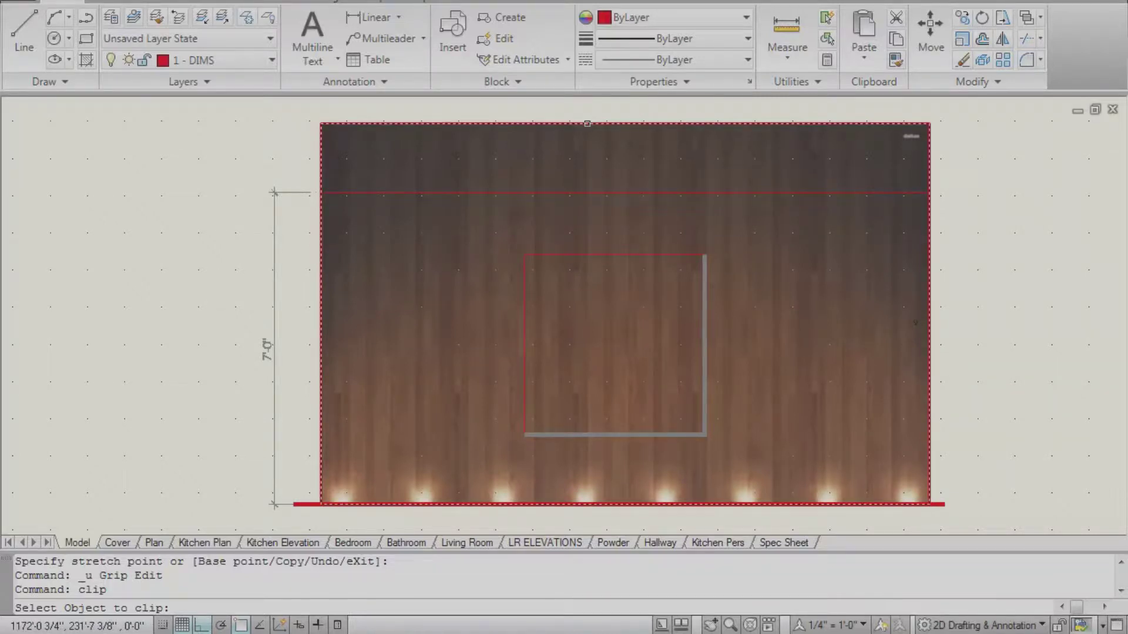
{"action": "left_click", "coordinate": [587, 124]}
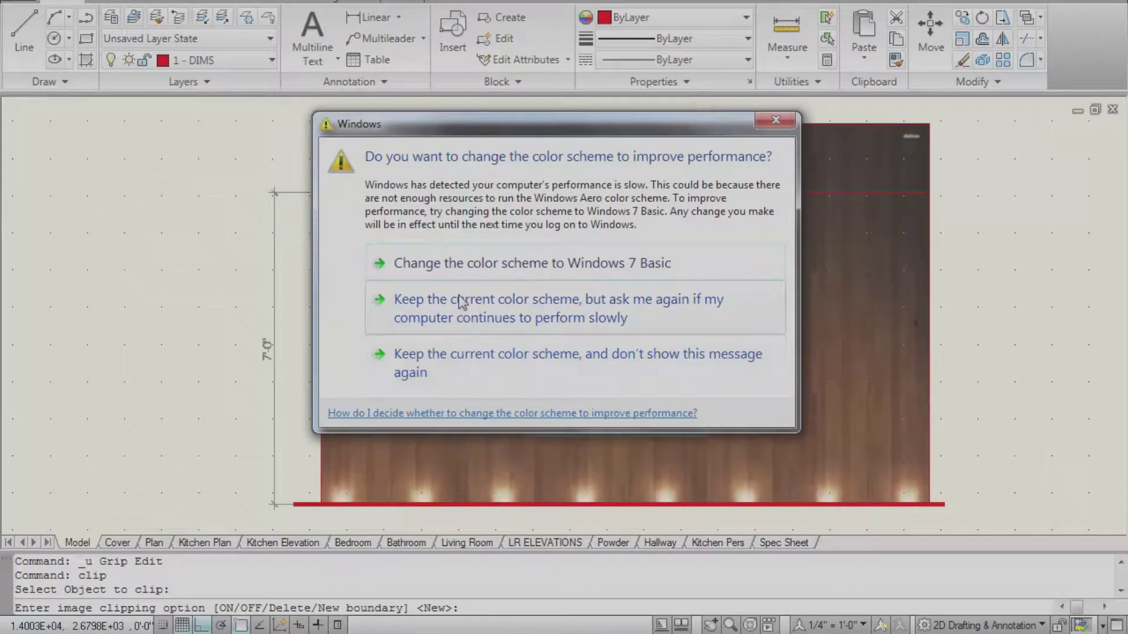
{"action": "left_click", "coordinate": [477, 364]}
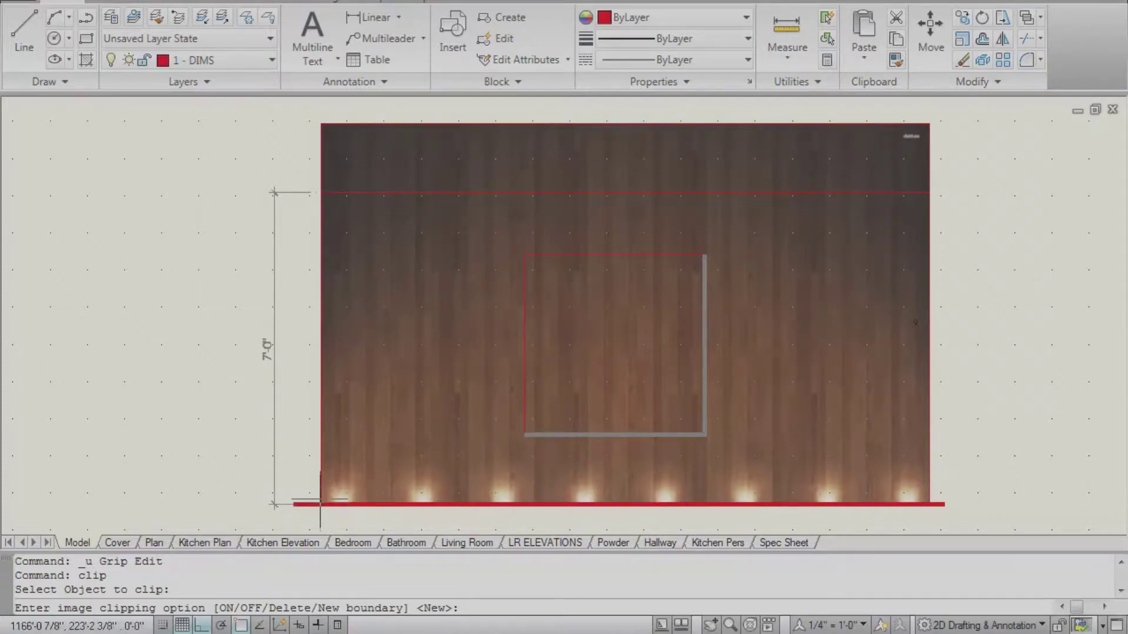
{"action": "key", "text": "Return"}
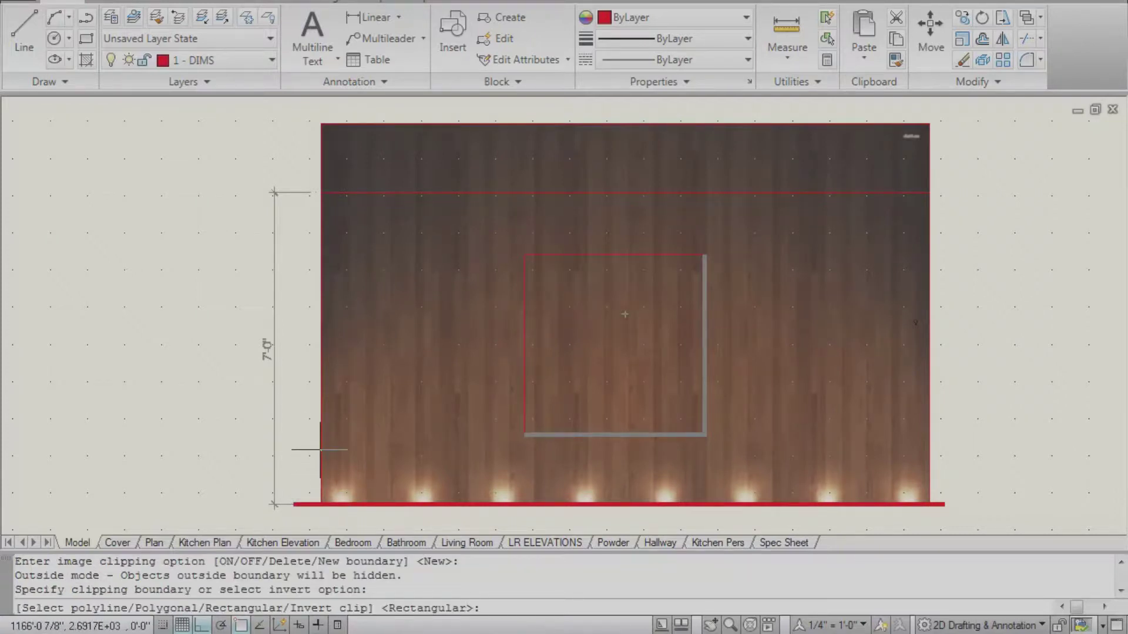
{"action": "left_click", "coordinate": [320, 504]}
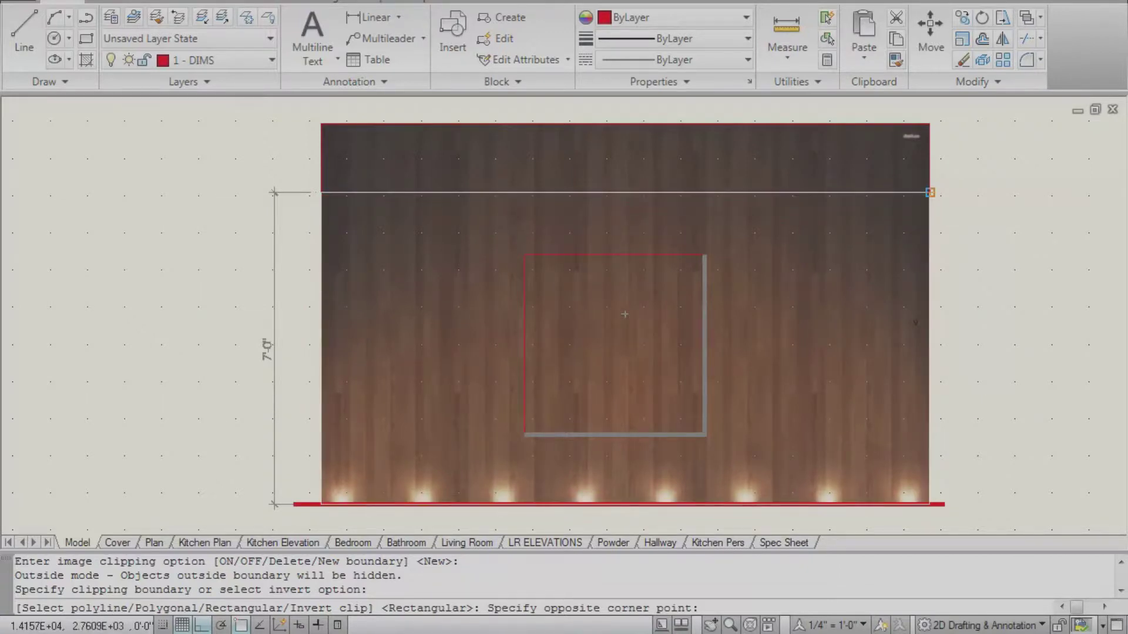
{"action": "left_click", "coordinate": [929, 192]}
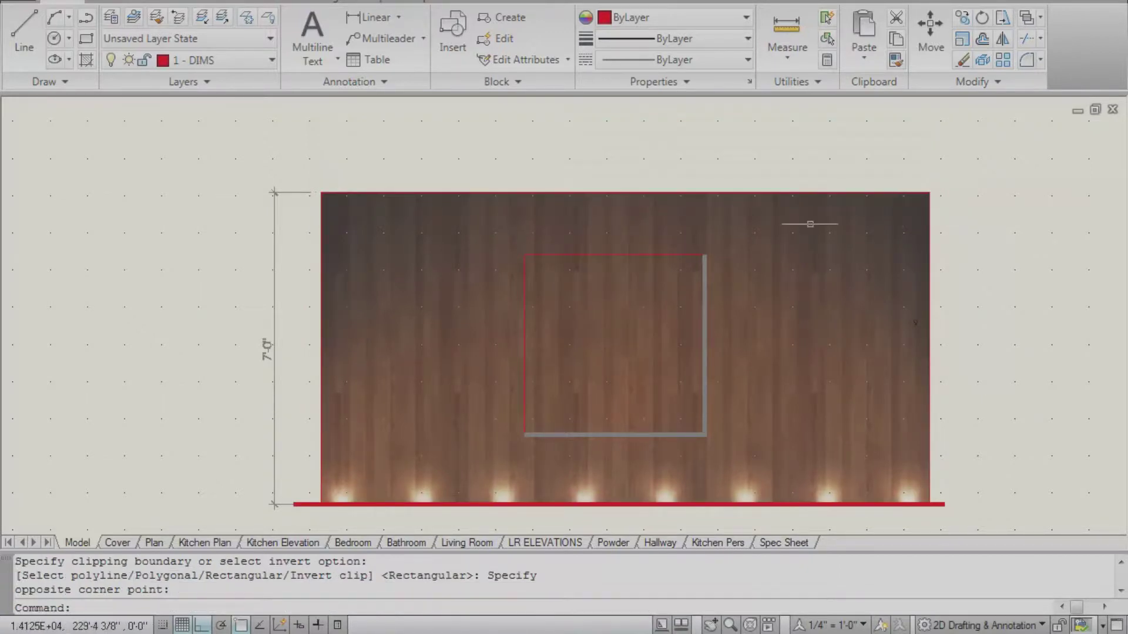
- Send the wall's top line to the back of the draw order so the image edge can be selected
{"action": "left_click", "coordinate": [820, 193]}
{"action": "right_click", "coordinate": [915, 322]}
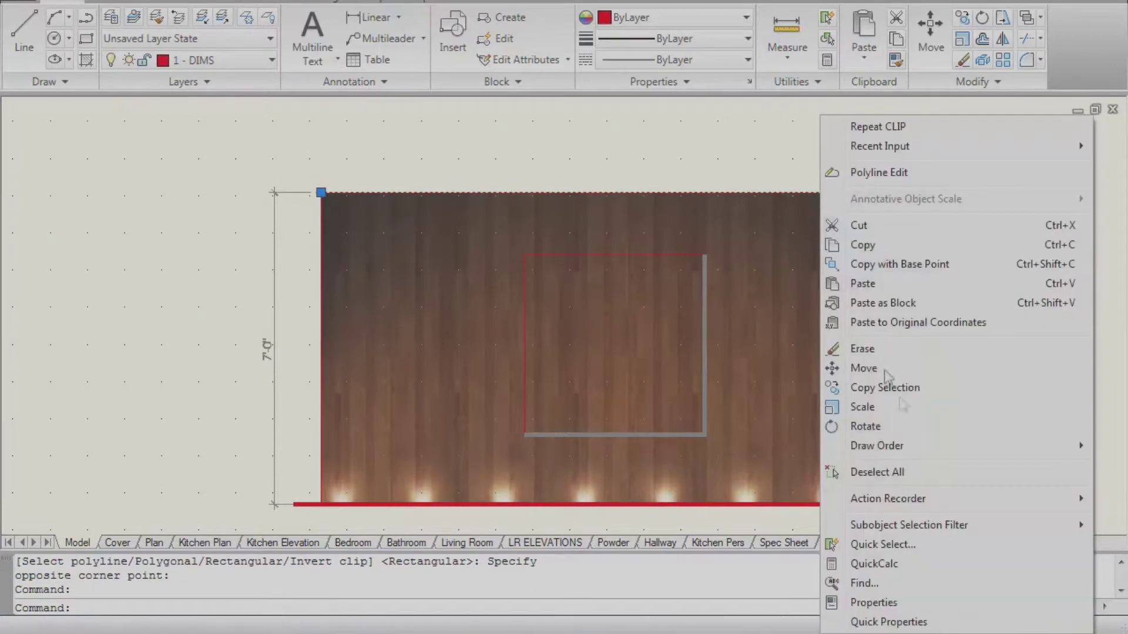
{"action": "mouse_move", "coordinate": [921, 456]}
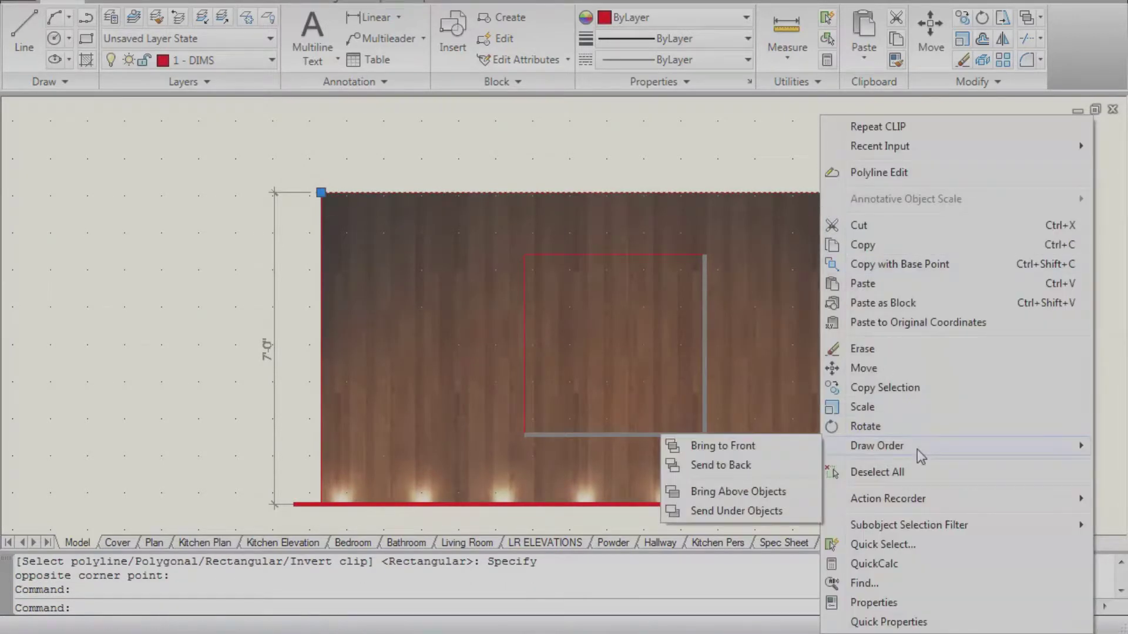
{"action": "left_click", "coordinate": [758, 467]}
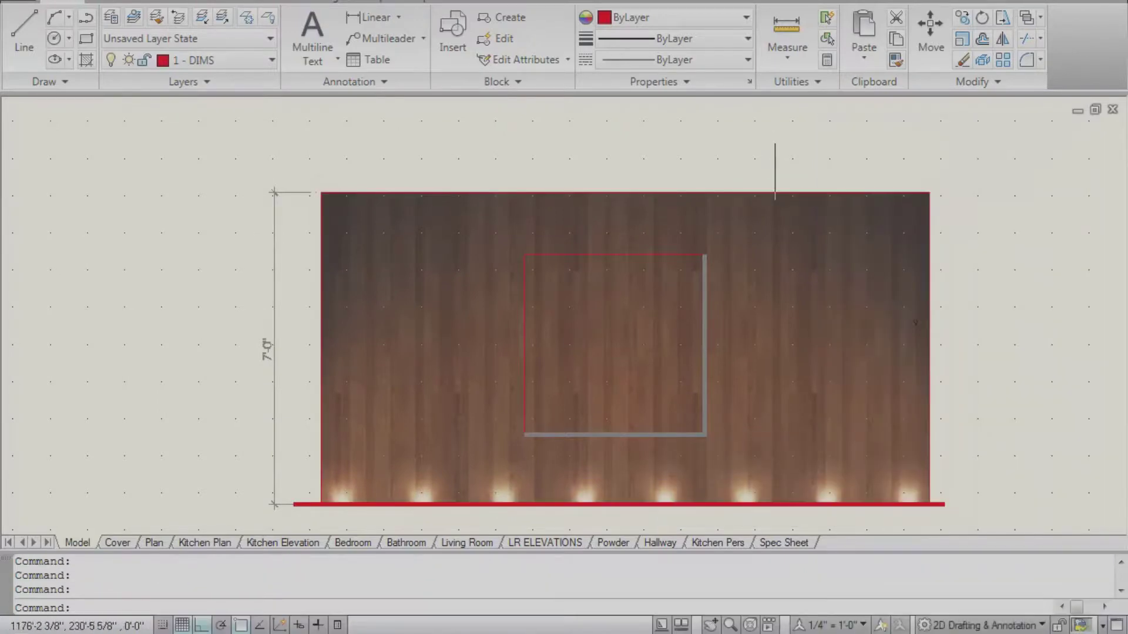
- Try stretching the wood image's clip boundary upward by its upper-right corner grip, and undo the stretch together with the draw order change
{"action": "left_click", "coordinate": [752, 192]}
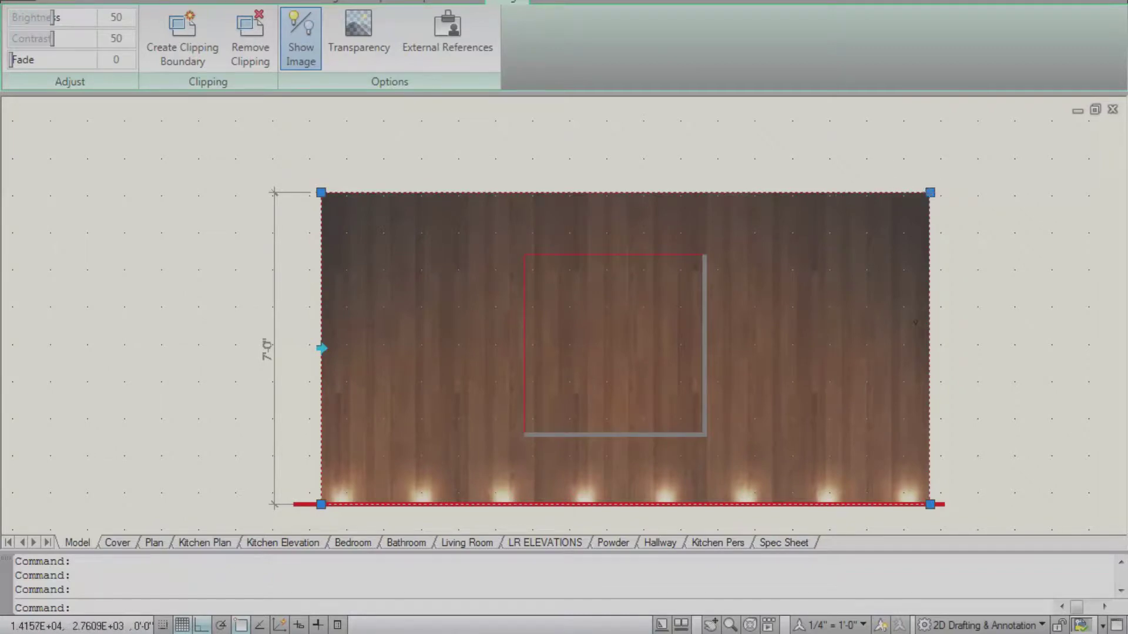
{"action": "left_click", "coordinate": [929, 193]}
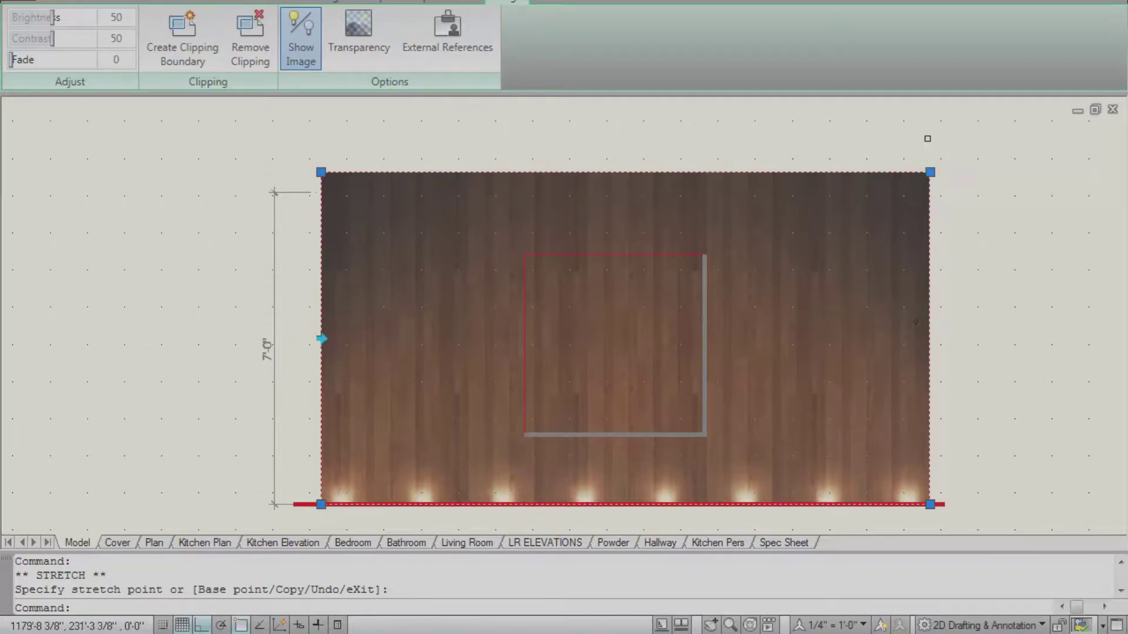
{"action": "key", "text": "ctrl+z"}
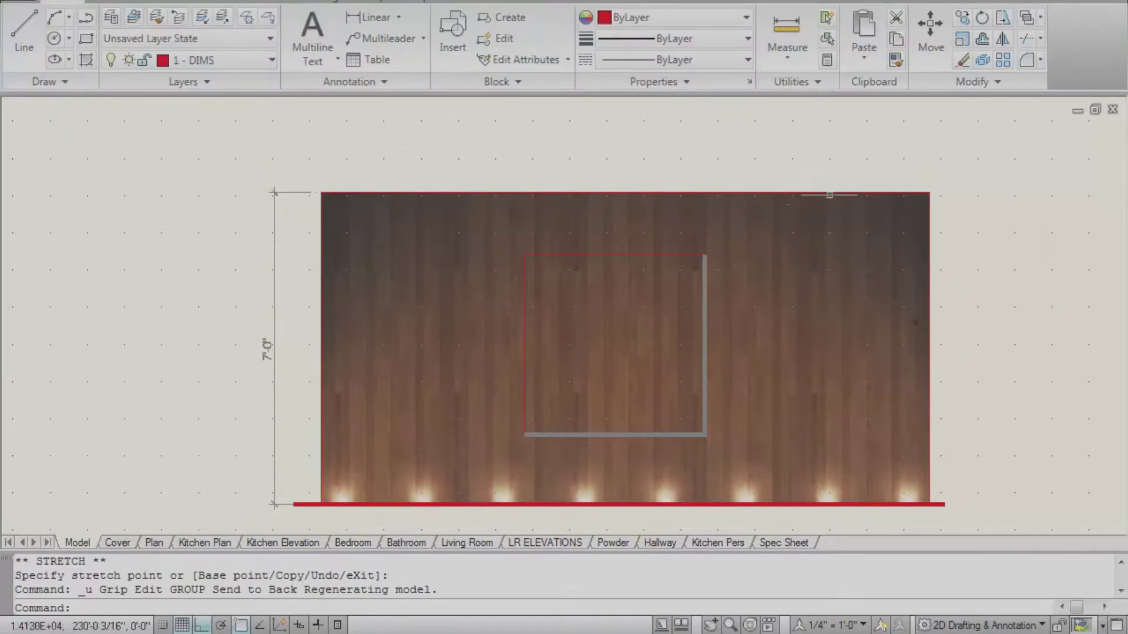
- Send the 7'-0" line along the wall's top edge behind the clipped wood image again
{"action": "left_click", "coordinate": [835, 192]}
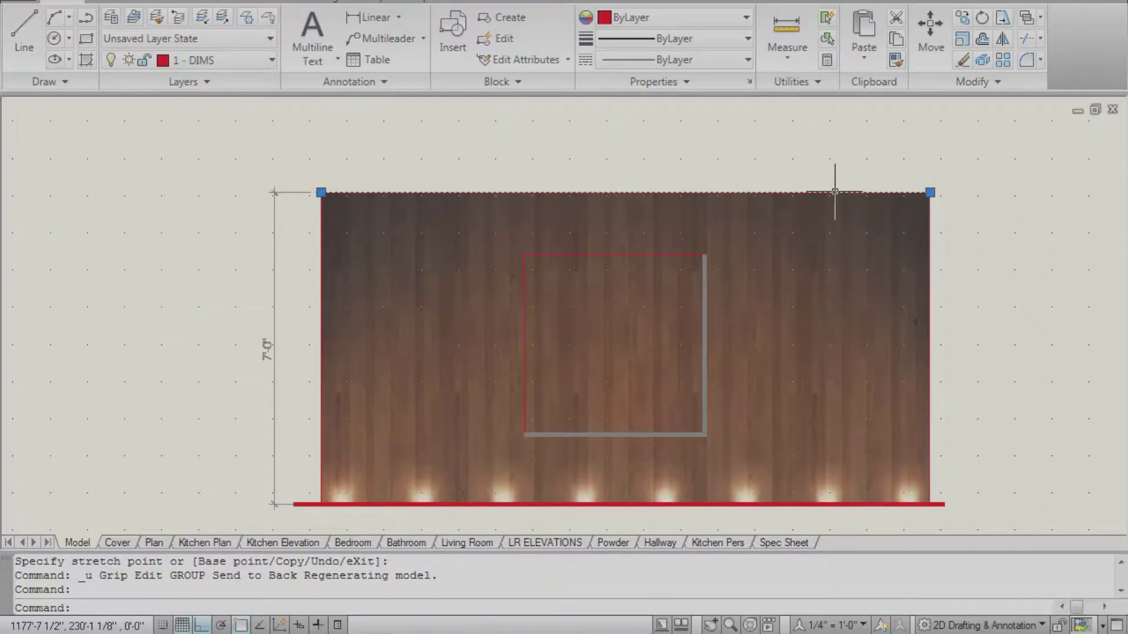
{"action": "right_click", "coordinate": [613, 284]}
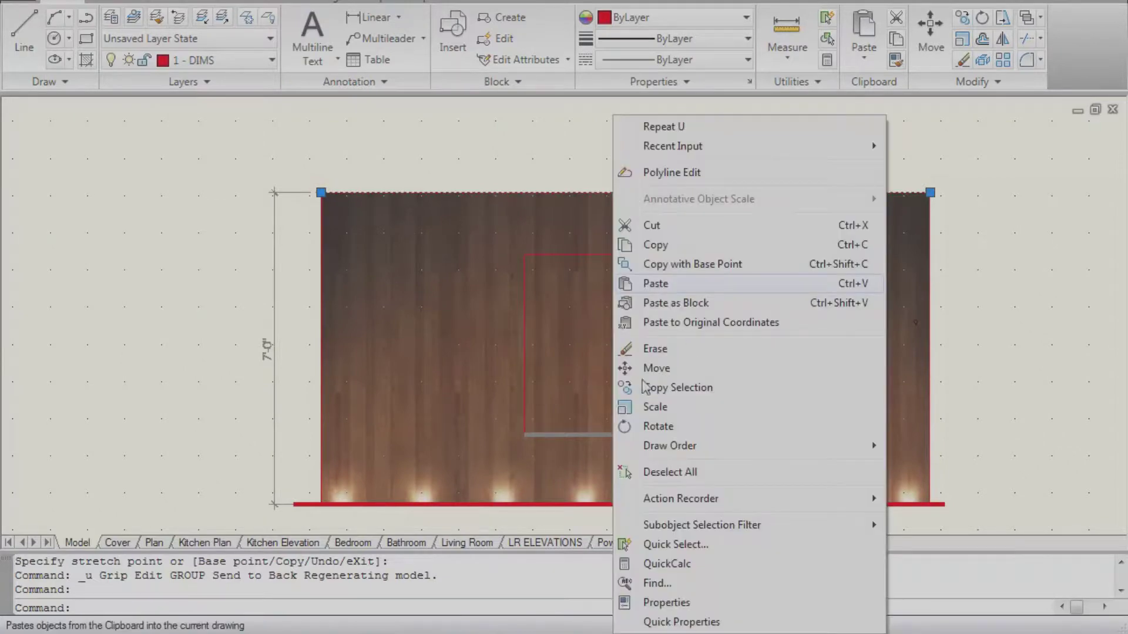
{"action": "mouse_move", "coordinate": [749, 448]}
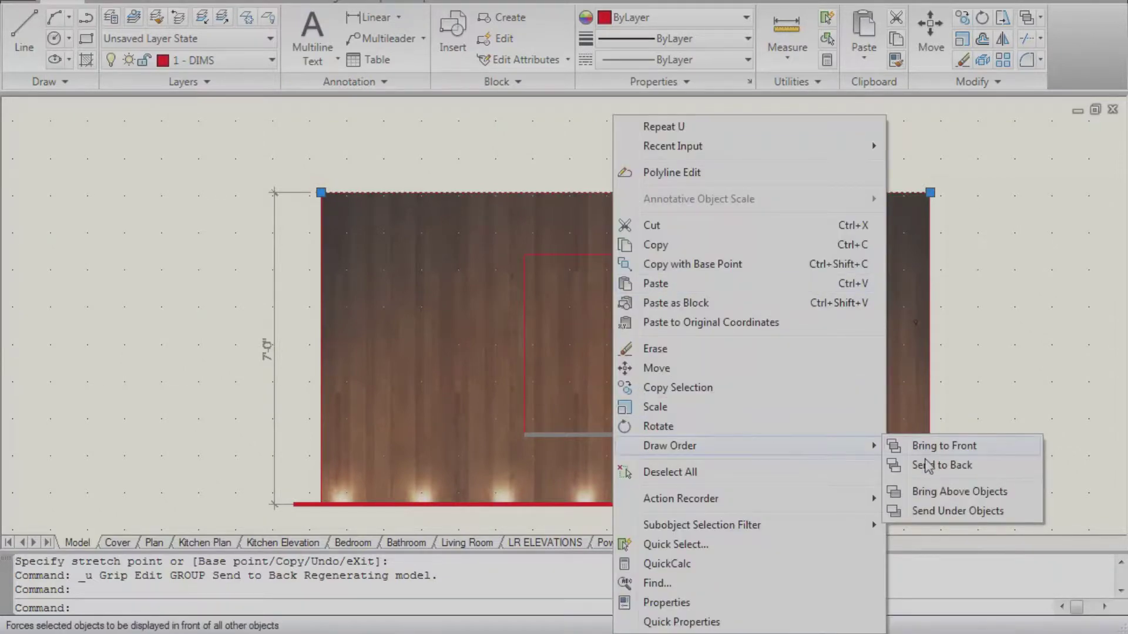
{"action": "left_click", "coordinate": [925, 464]}
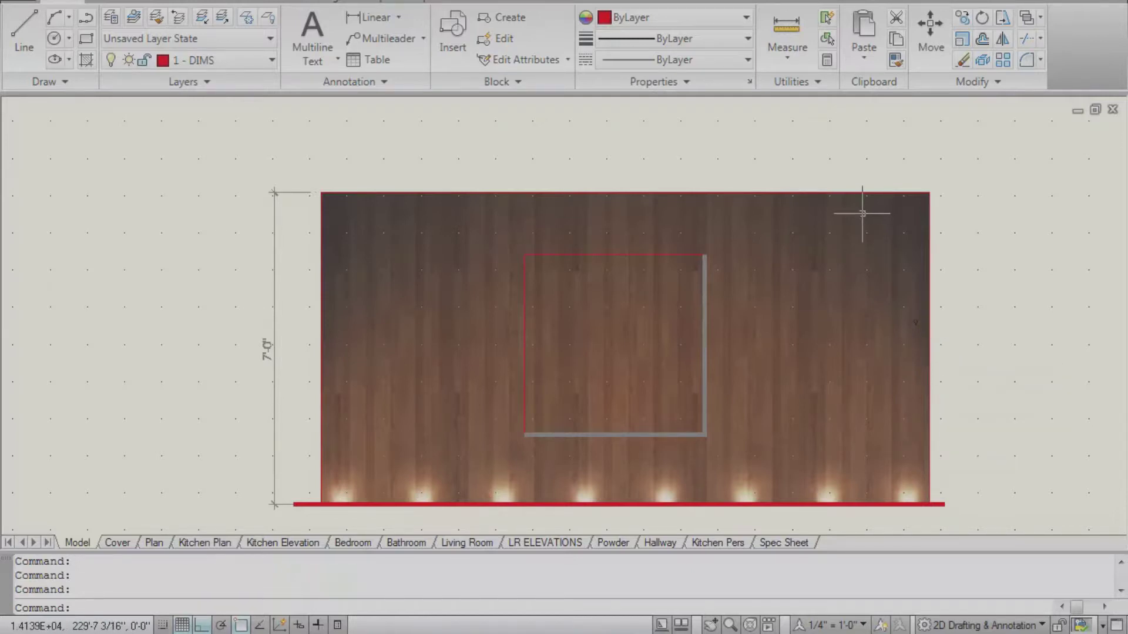
- Invert the wood image's clip boundary, flip it back to hide the area outside, and deselect the image
{"action": "left_click", "coordinate": [860, 191]}
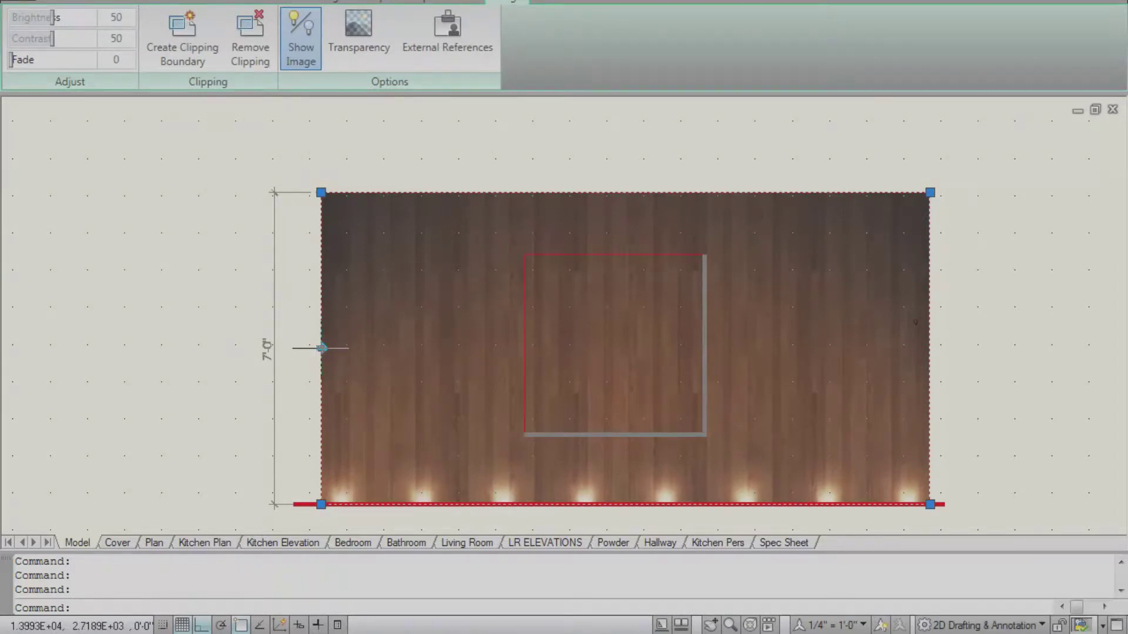
{"action": "left_click", "coordinate": [321, 348]}
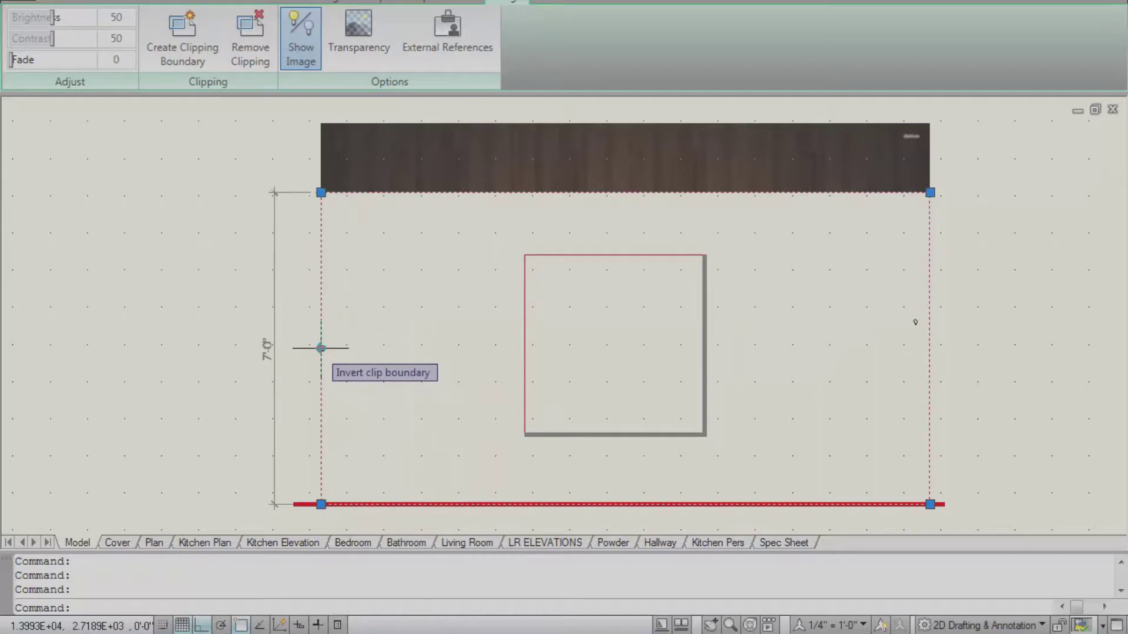
{"action": "left_click", "coordinate": [321, 348]}
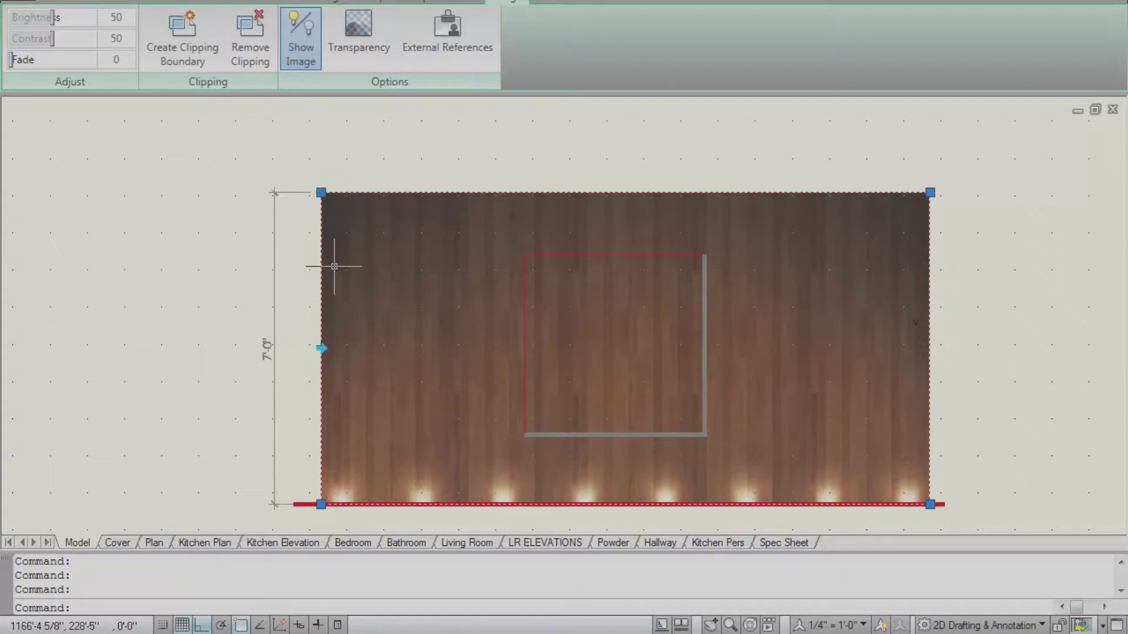
{"action": "key", "text": "Escape"}
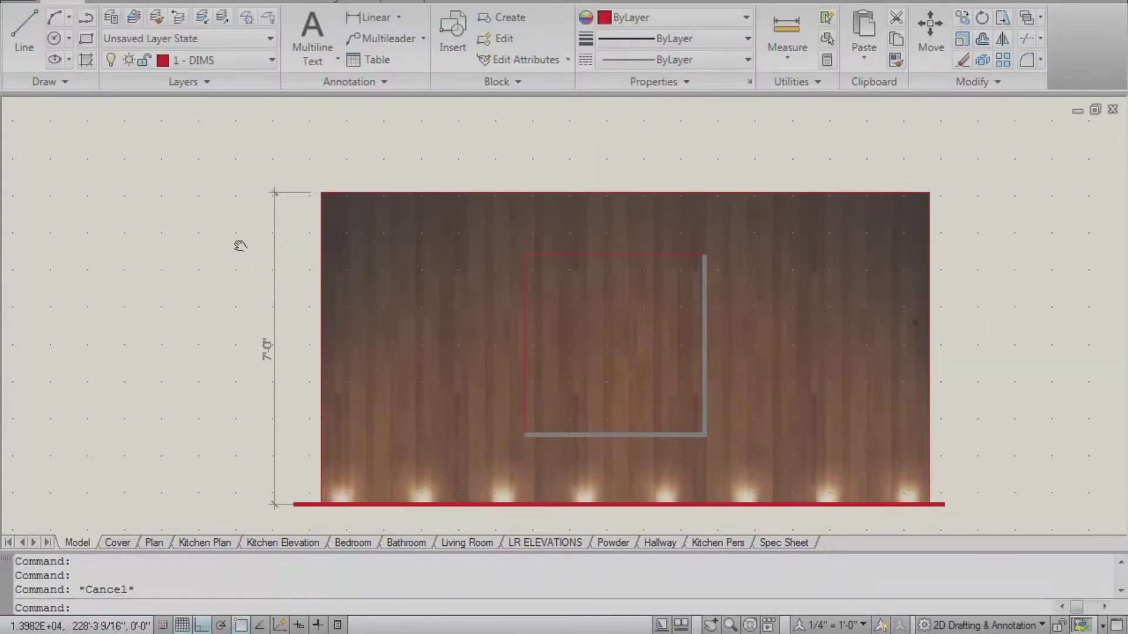
- Attach the wallart image with a full path, insertion point and scale specified on-screen, and a rotation angle of 0
{"action": "middle_click_drag", "start_coordinate": [244, 241], "coordinate": [251, 261]}
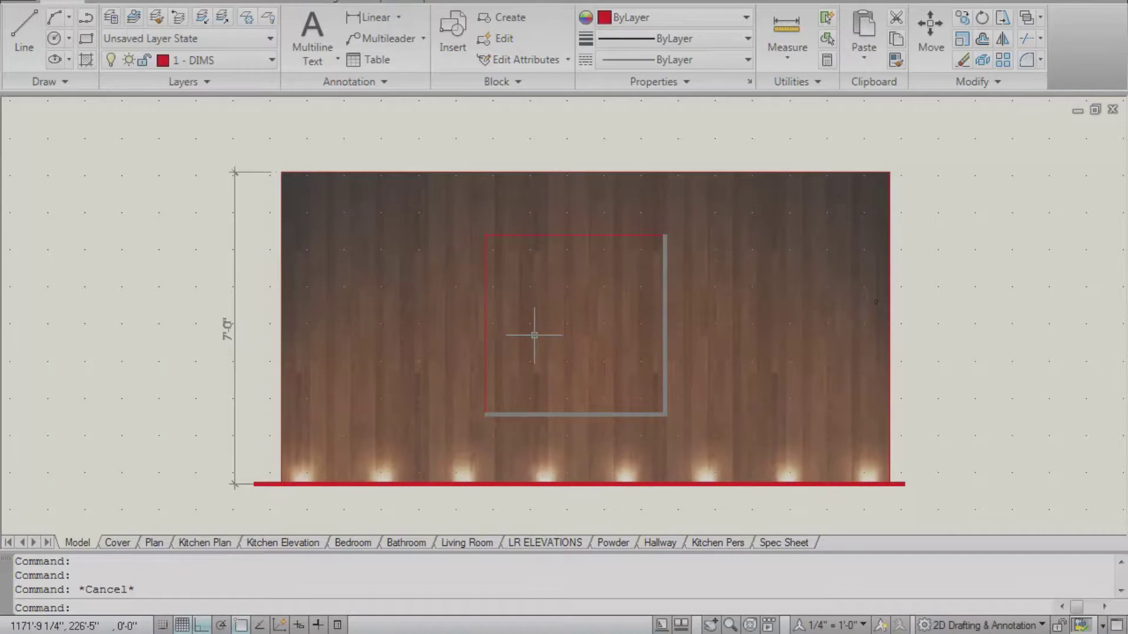
{"action": "key", "text": "Return"}
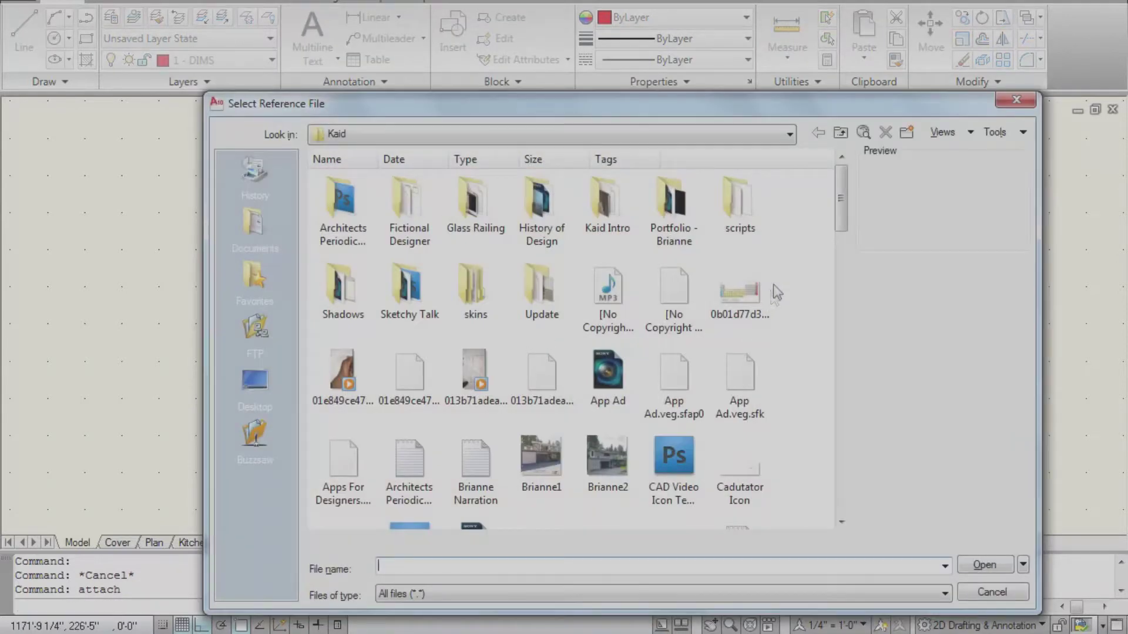
{"action": "left_click_drag", "start_coordinate": [846, 230], "coordinate": [837, 496]}
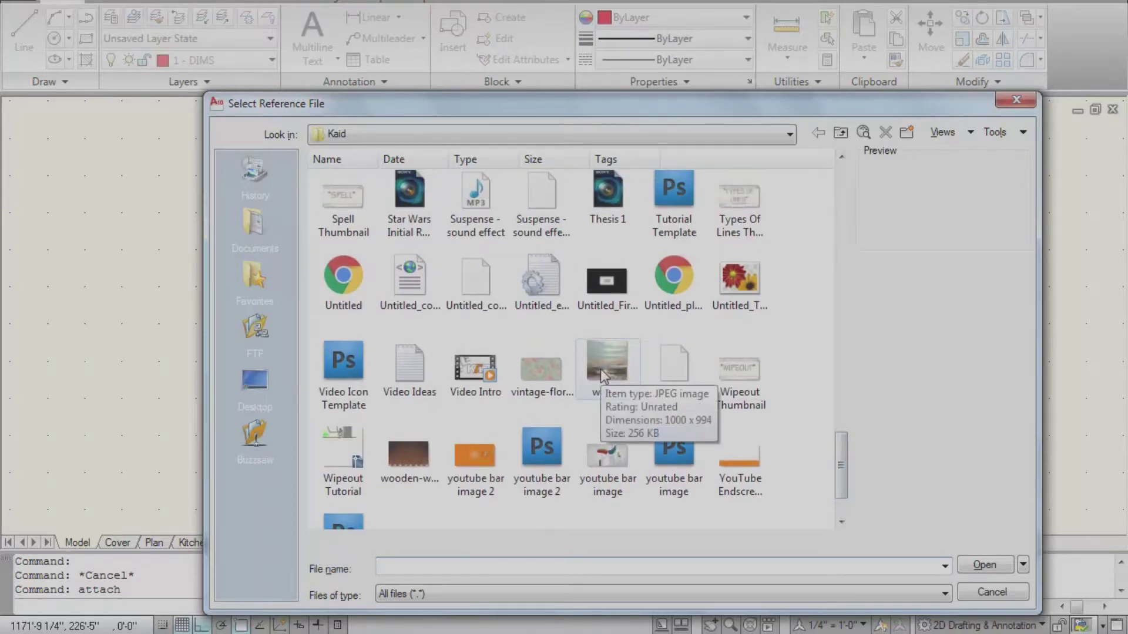
{"action": "left_click", "coordinate": [605, 364]}
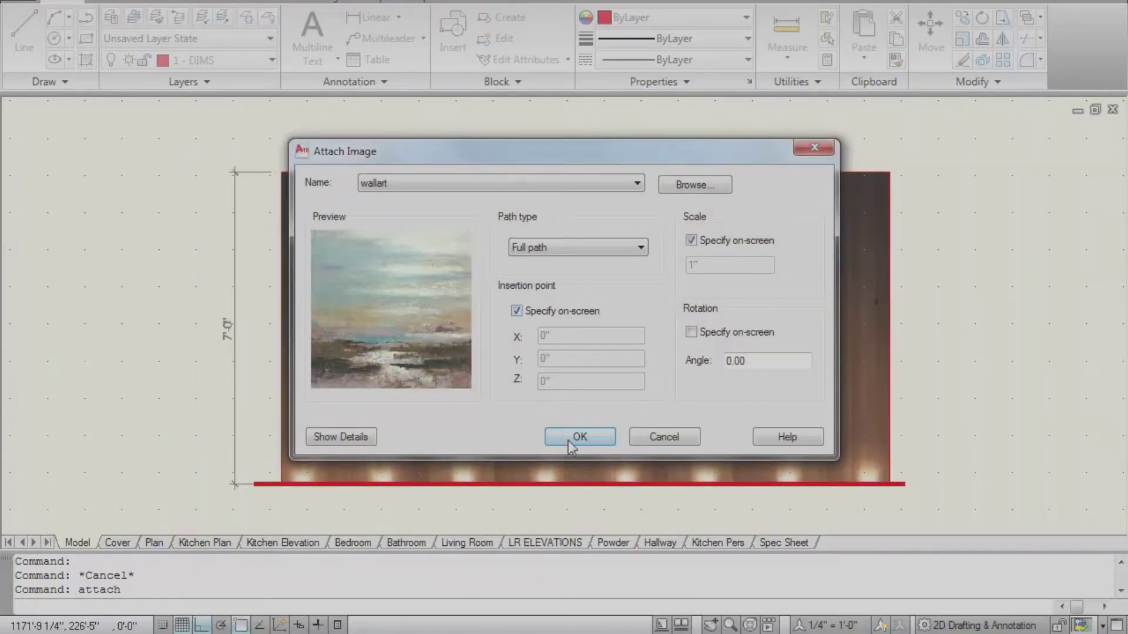
{"action": "left_click", "coordinate": [570, 438]}
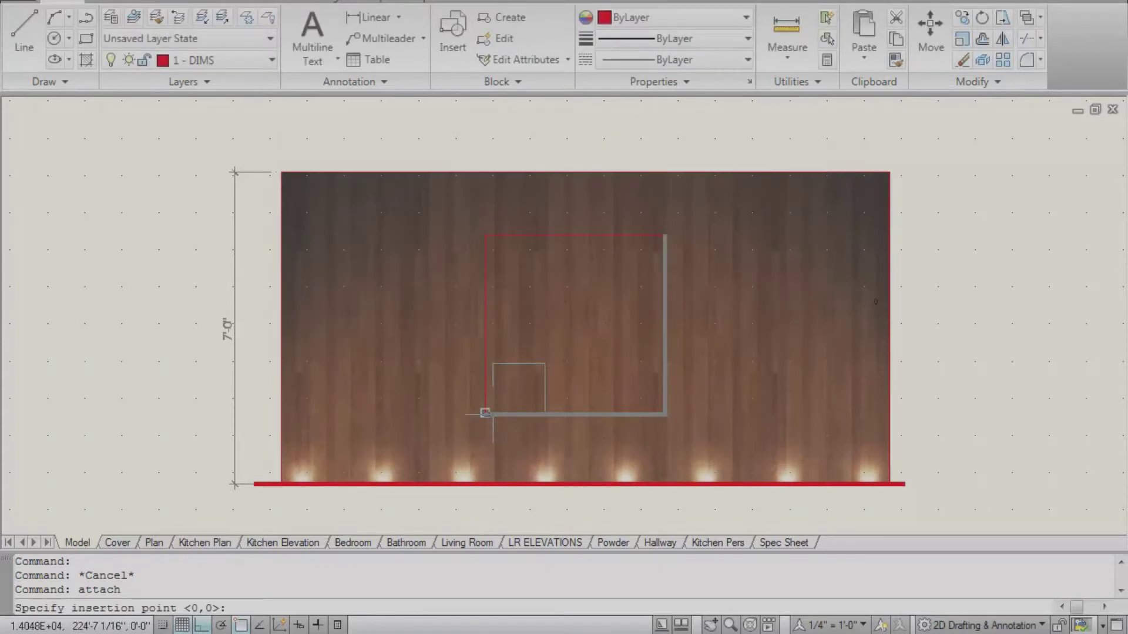
- Insert the wallart image at the inner lower-left corner of the picture frame with a scale factor of 1
{"action": "scroll", "coordinate": [486, 414], "scroll_direction": "up", "scroll_amount": 3}
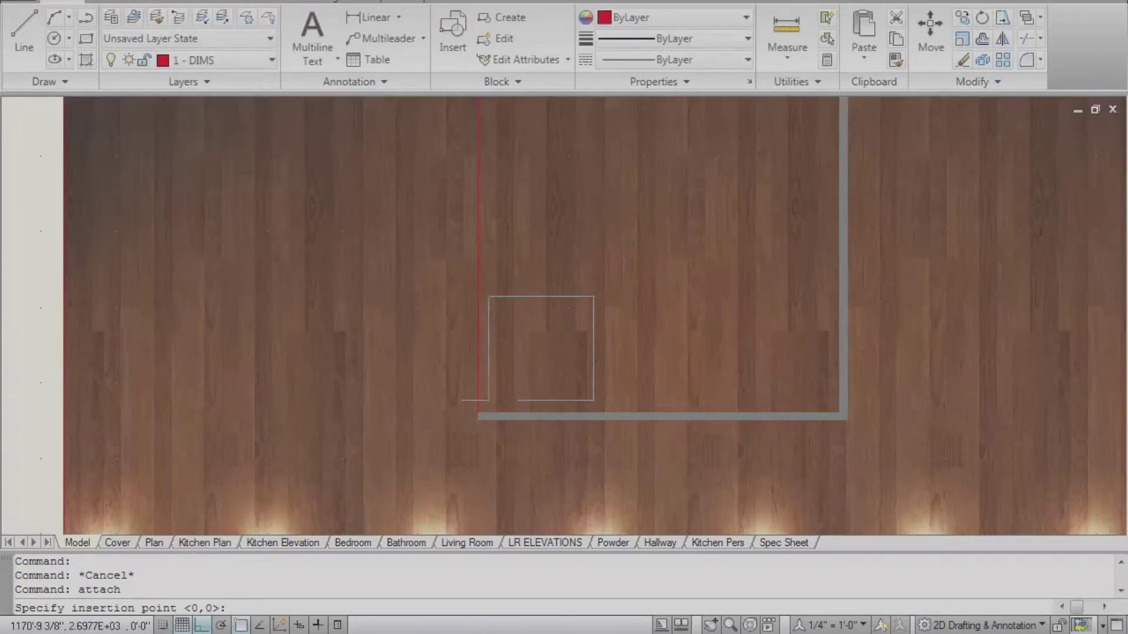
{"action": "left_click", "coordinate": [479, 415]}
{"action": "scroll", "coordinate": [487, 406], "scroll_direction": "down", "scroll_amount": 2}
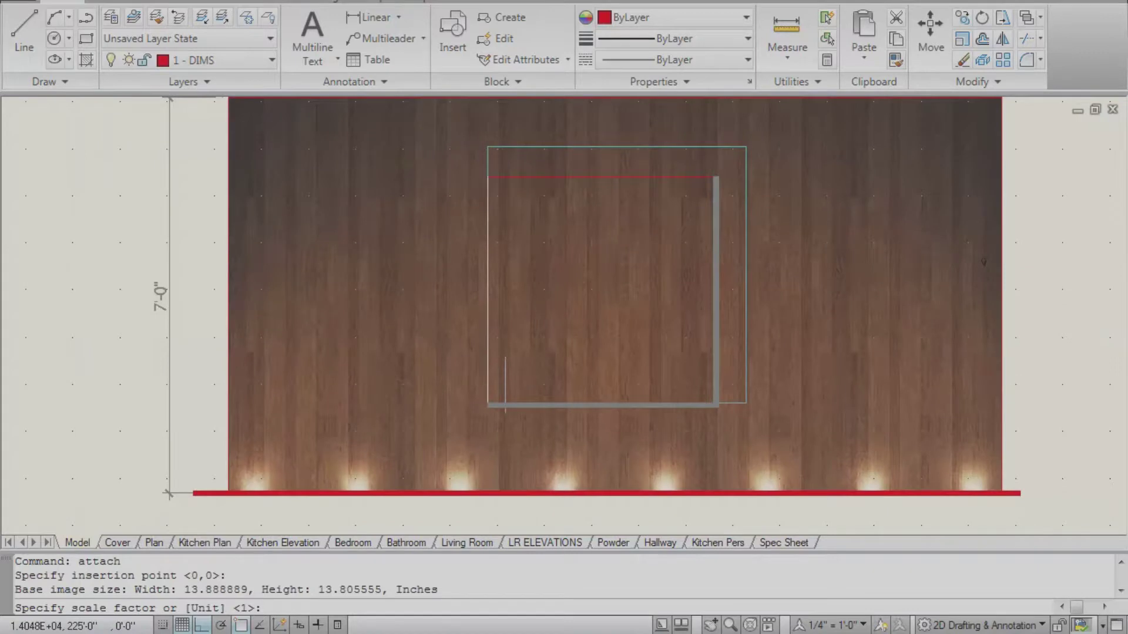
{"action": "key", "text": "Return"}
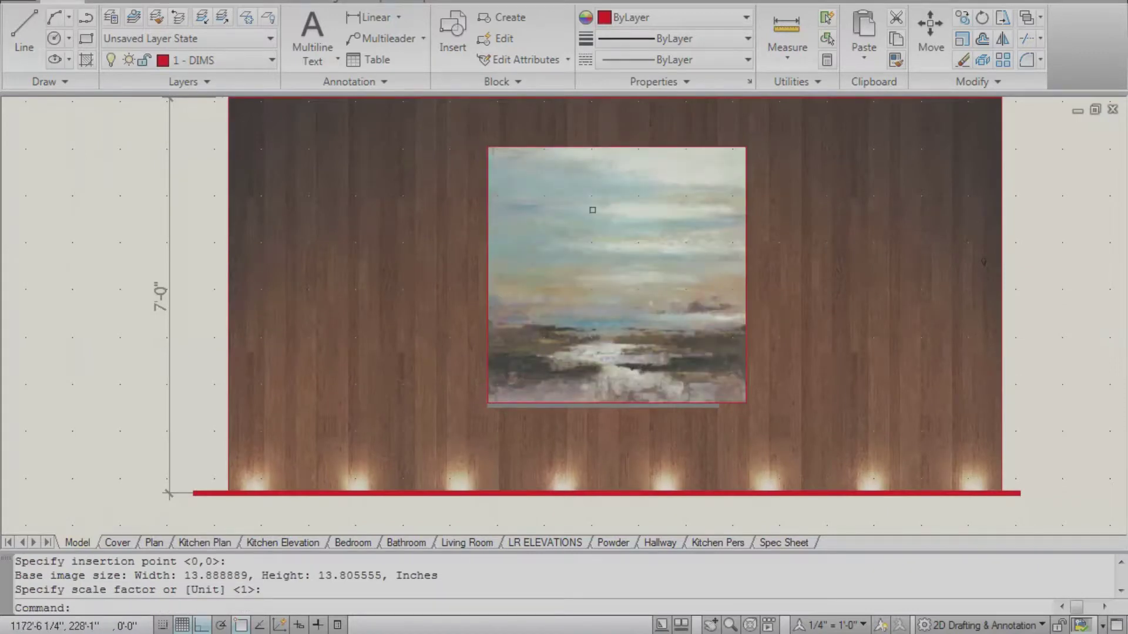
- Scale the wallart image by reference from its lower-left corner so its width matches the picture frame's inner width
{"action": "left_click", "coordinate": [631, 147]}
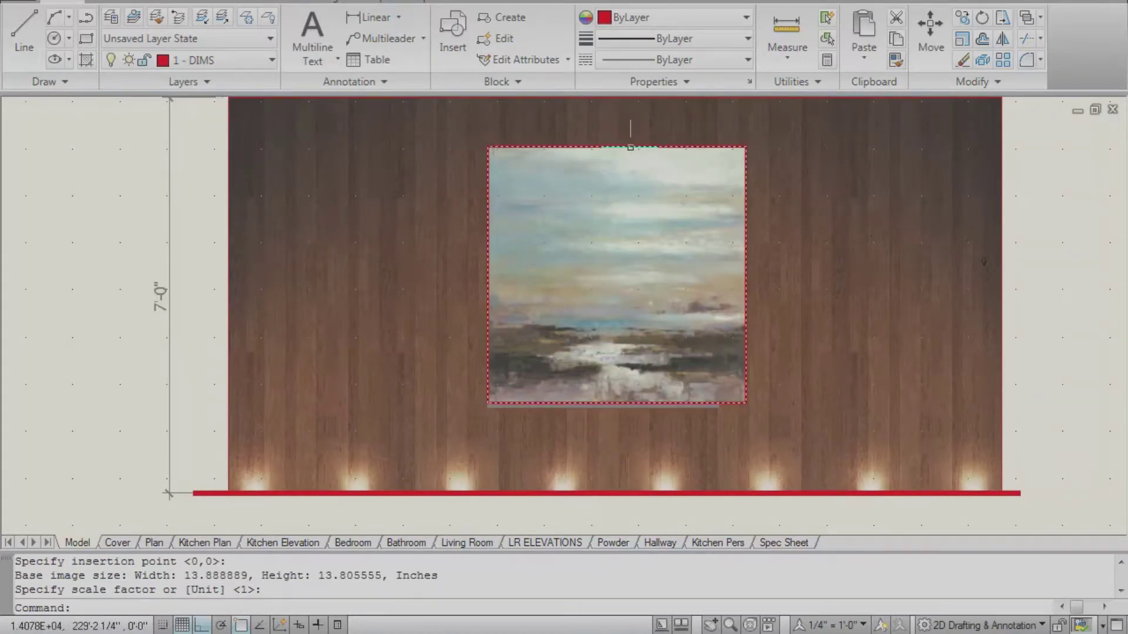
{"action": "left_click", "coordinate": [631, 147]}
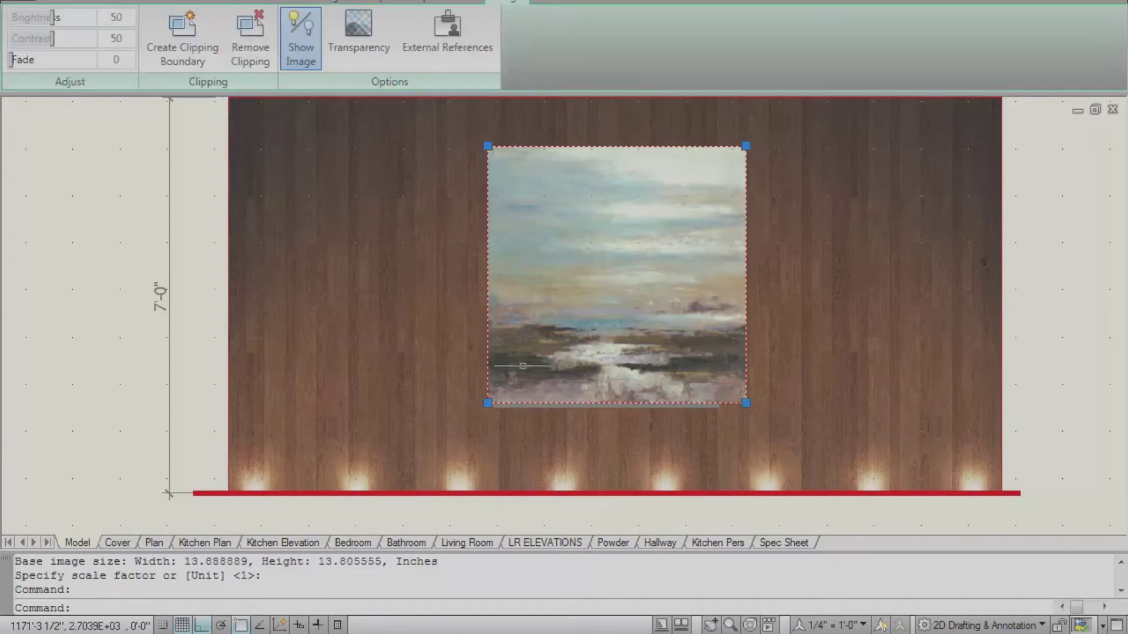
{"action": "type", "text": "sc"}
{"action": "key", "text": "Return"}
{"action": "scroll", "coordinate": [496, 401], "scroll_direction": "up", "scroll_amount": 4}
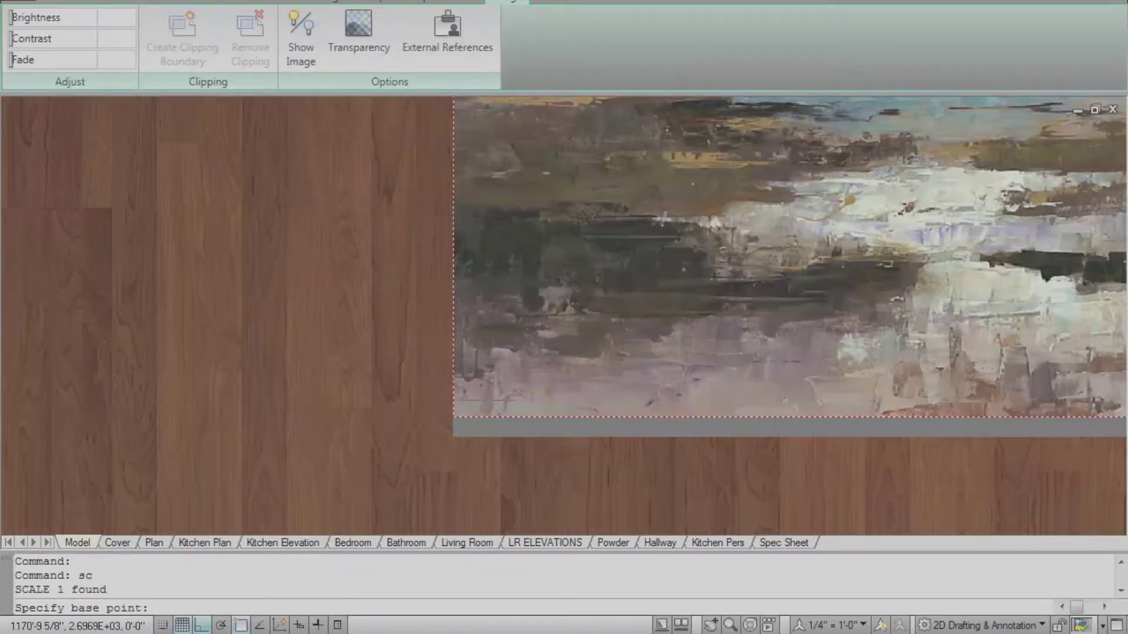
{"action": "left_click", "coordinate": [453, 417]}
{"action": "type", "text": "r"}
{"action": "key", "text": "Return"}
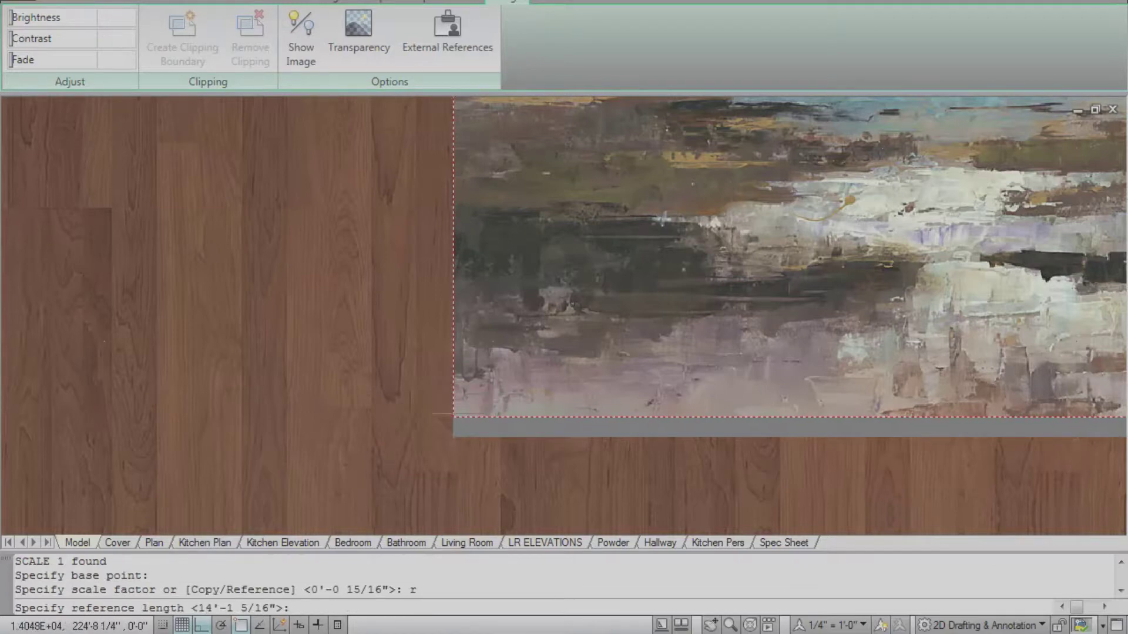
{"action": "left_click", "coordinate": [454, 417]}
{"action": "scroll", "coordinate": [517, 402], "scroll_direction": "down", "scroll_amount": 3}
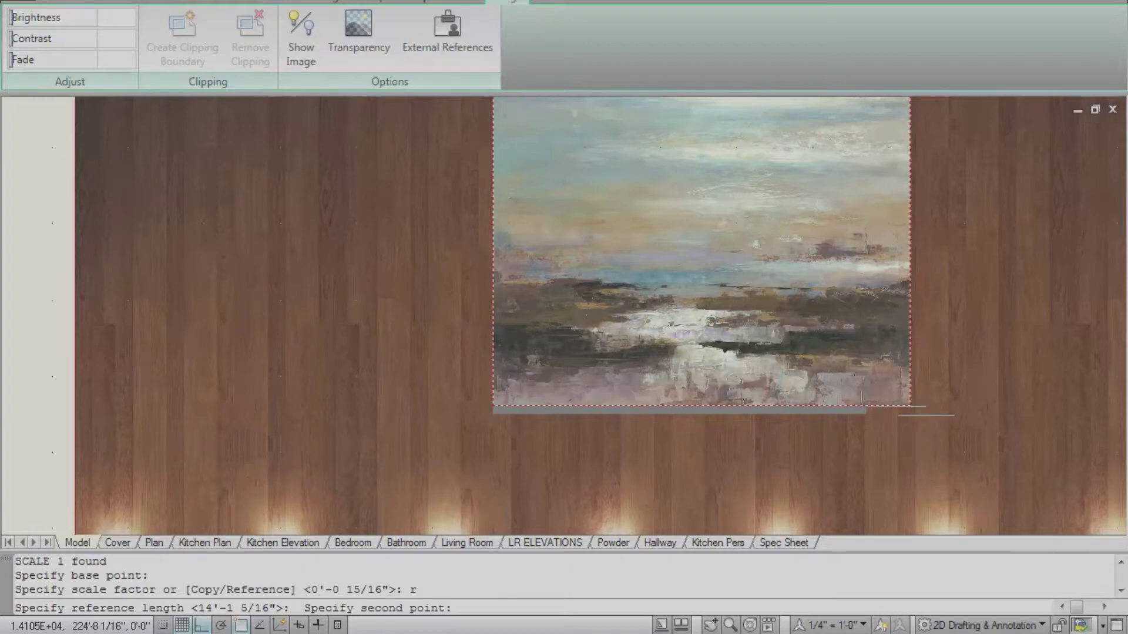
{"action": "left_click", "coordinate": [910, 405]}
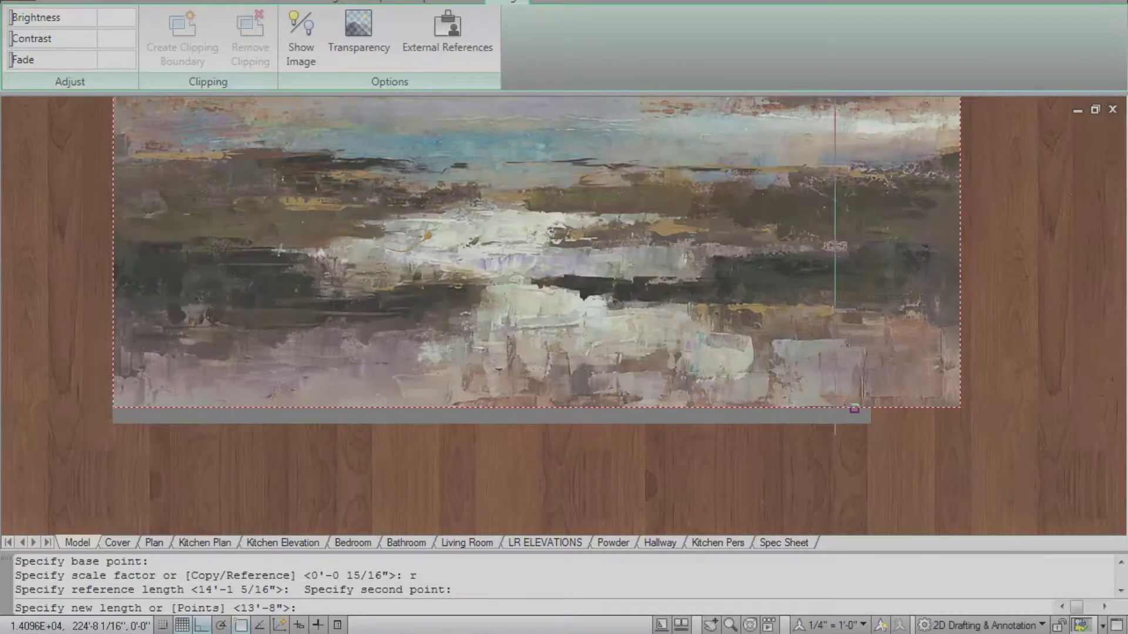
{"action": "left_click", "coordinate": [835, 425]}
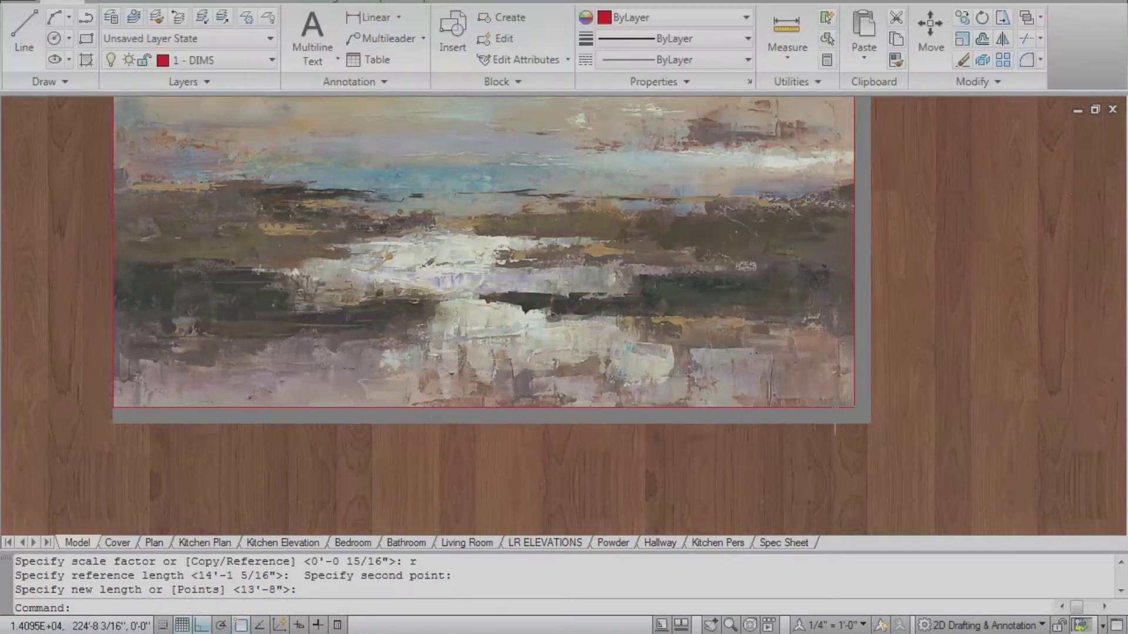
- Preview the elevation's plot using the previous plot settings, inspect it up close, and close the plot setup without plotting
{"action": "scroll", "coordinate": [835, 425], "scroll_direction": "down", "scroll_amount": 4}
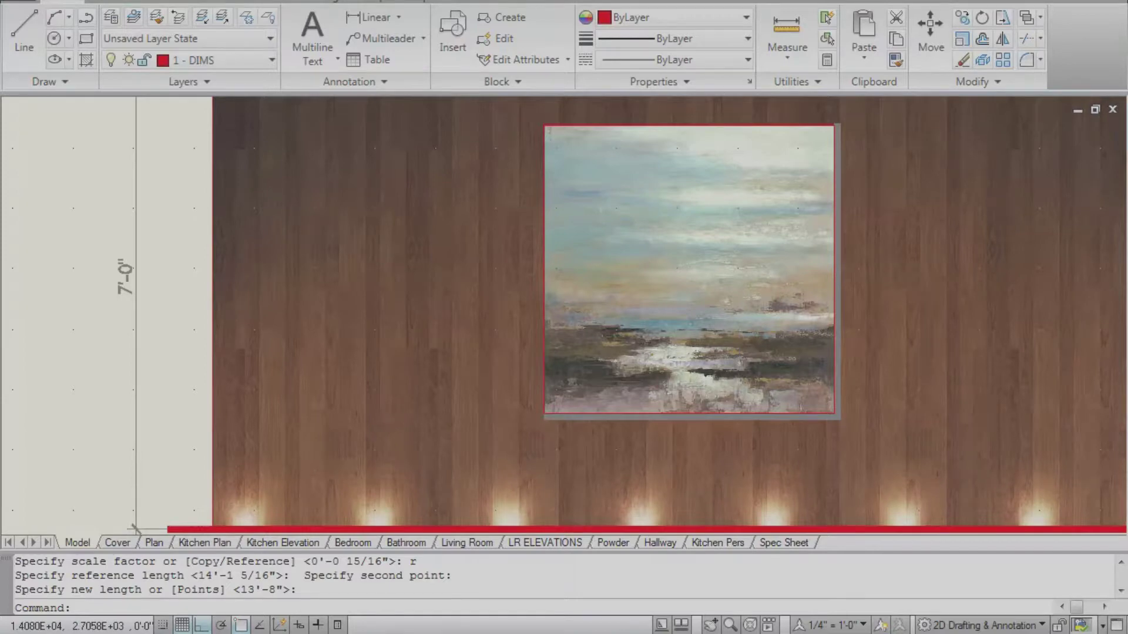
{"action": "scroll", "coordinate": [745, 364], "scroll_direction": "down", "scroll_amount": 2}
{"action": "middle_click_drag", "start_coordinate": [656, 339], "coordinate": [557, 352]}
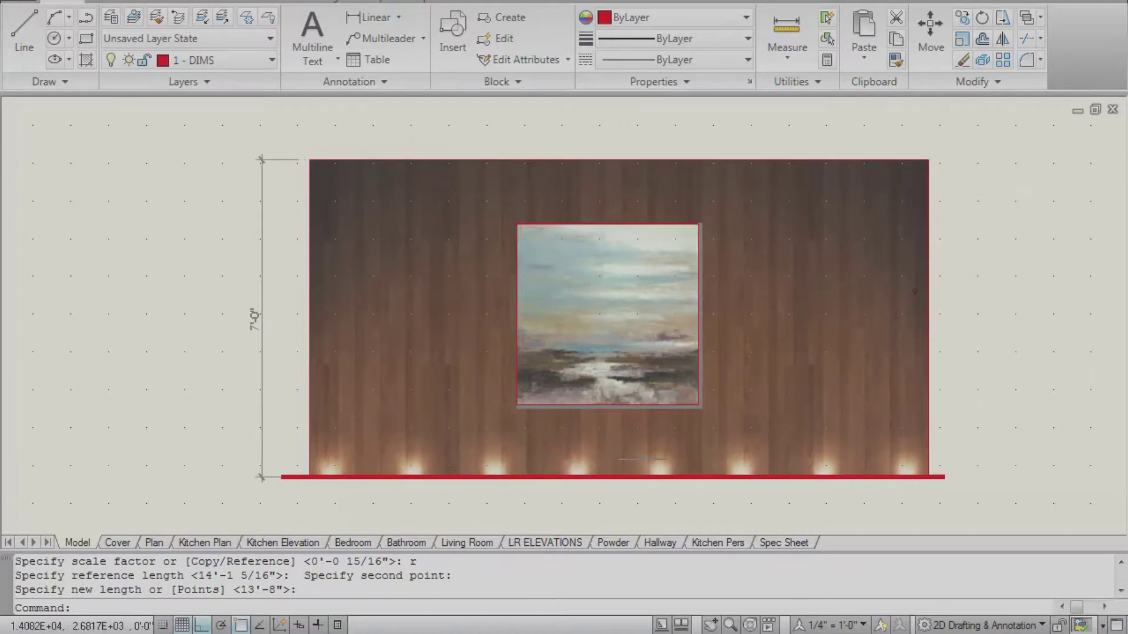
{"action": "key", "text": "Escape"}
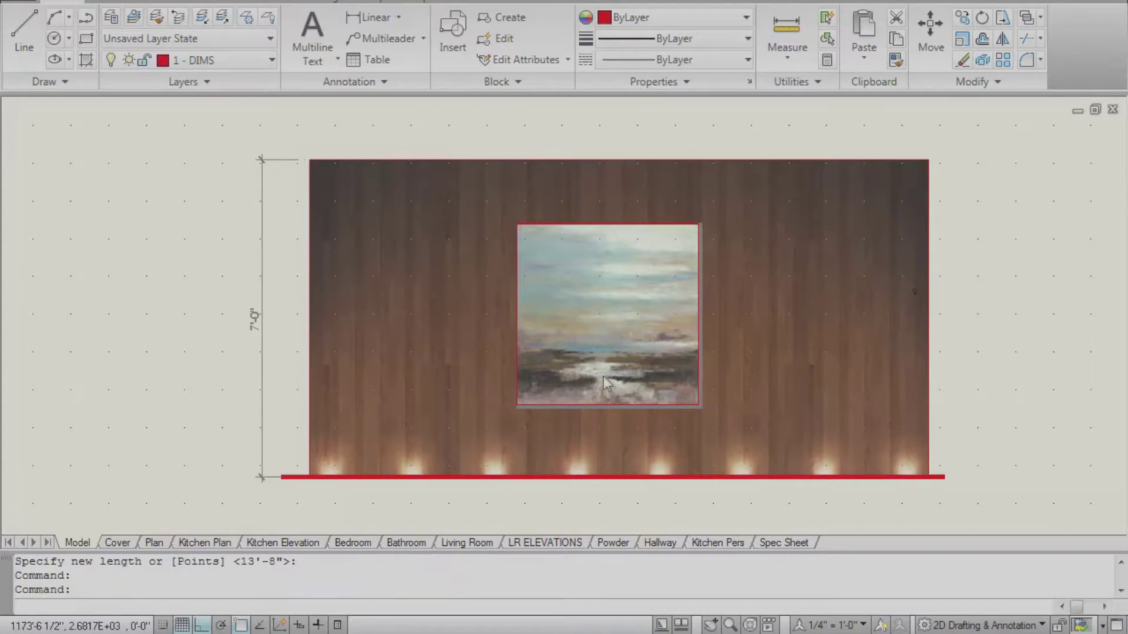
{"action": "key", "text": "ctrl+p"}
{"action": "left_click", "coordinate": [541, 132]}
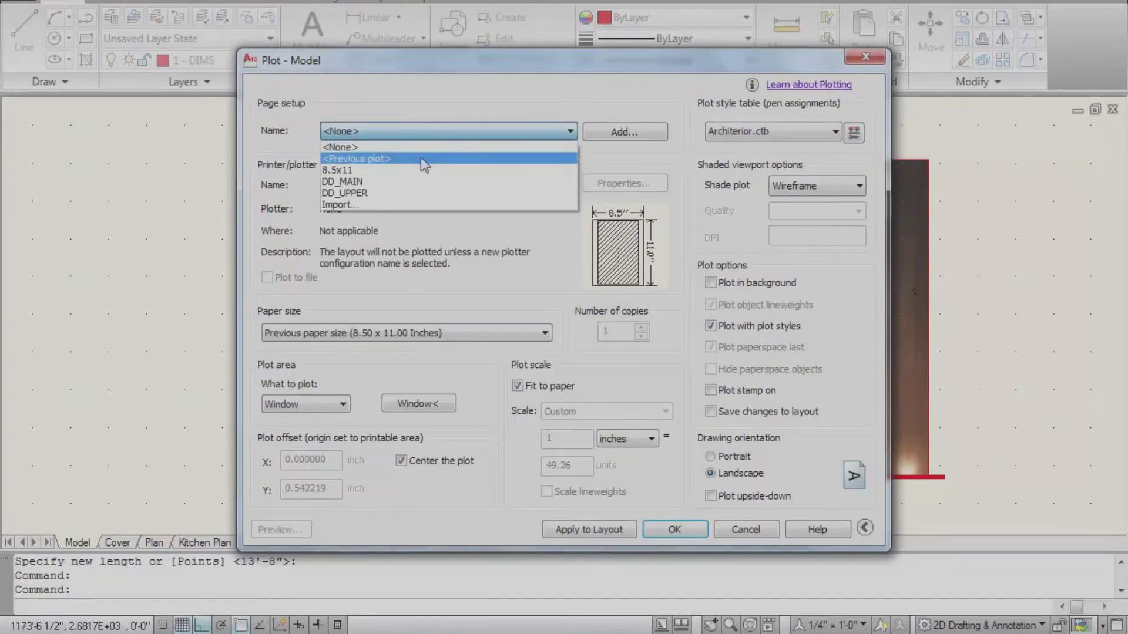
{"action": "left_click", "coordinate": [423, 154]}
{"action": "left_click", "coordinate": [281, 530]}
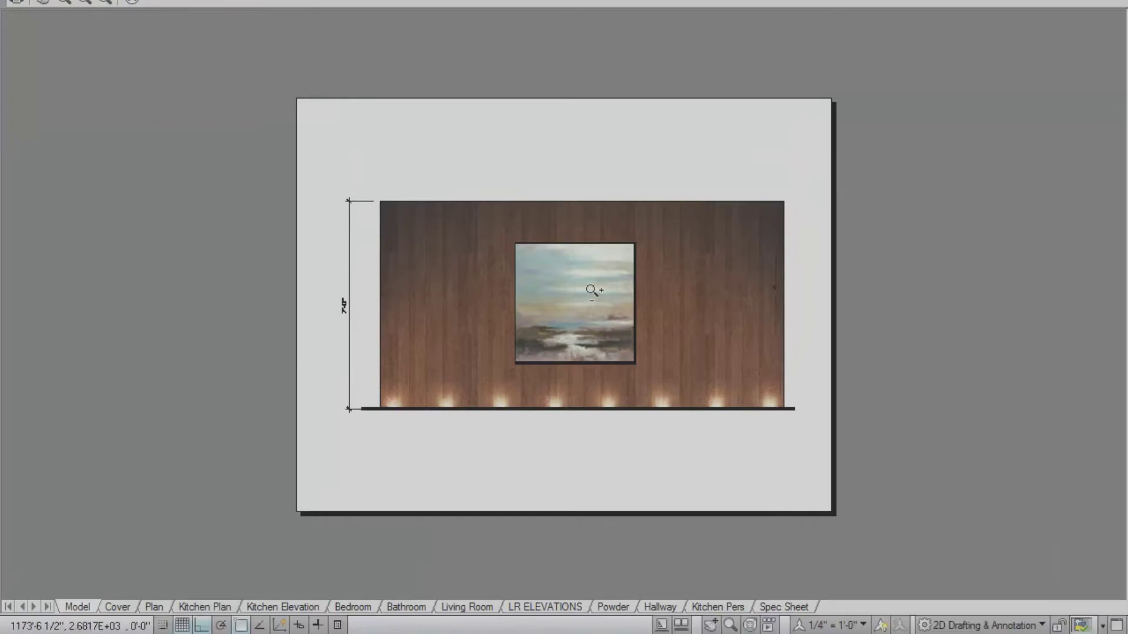
{"action": "scroll", "coordinate": [593, 290], "scroll_direction": "up", "scroll_amount": 3}
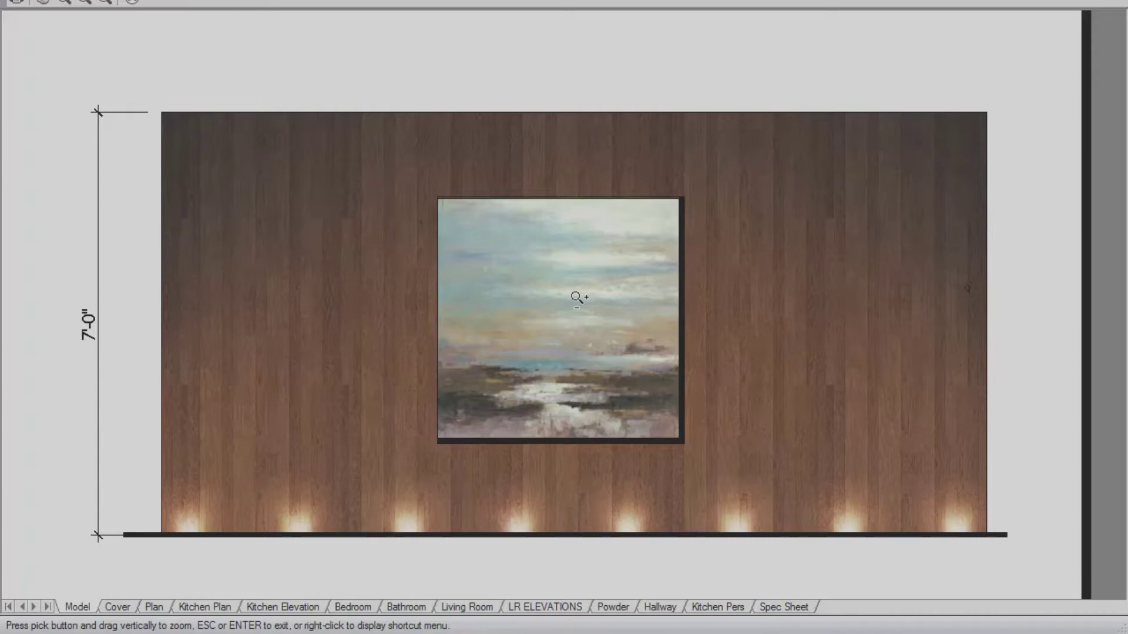
{"action": "key", "text": "Escape"}
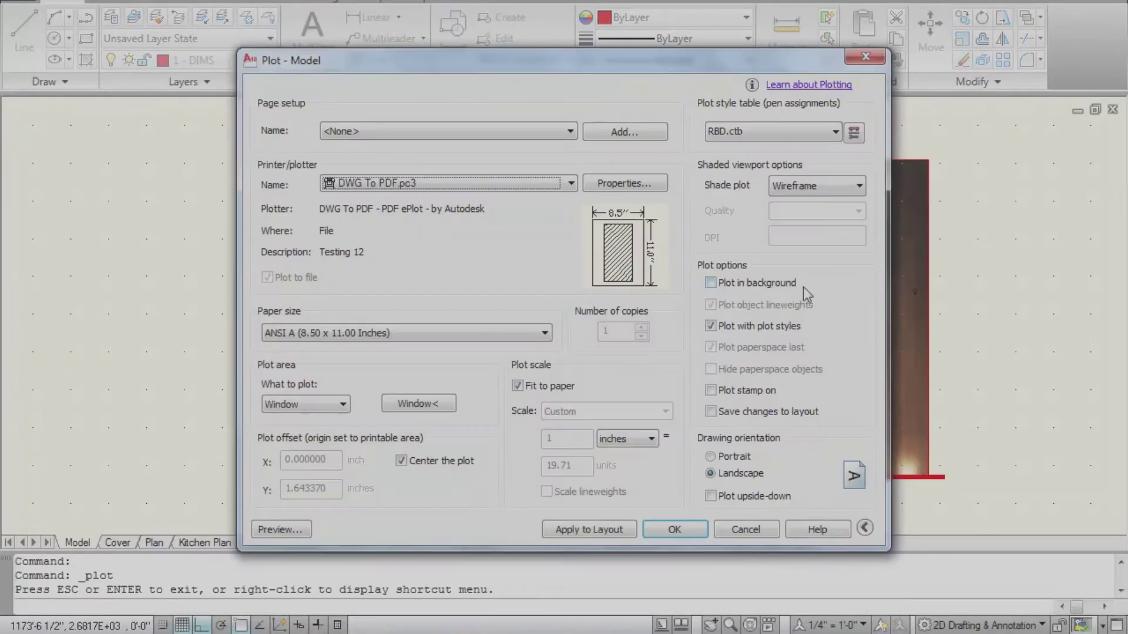
{"action": "left_click", "coordinate": [865, 57]}
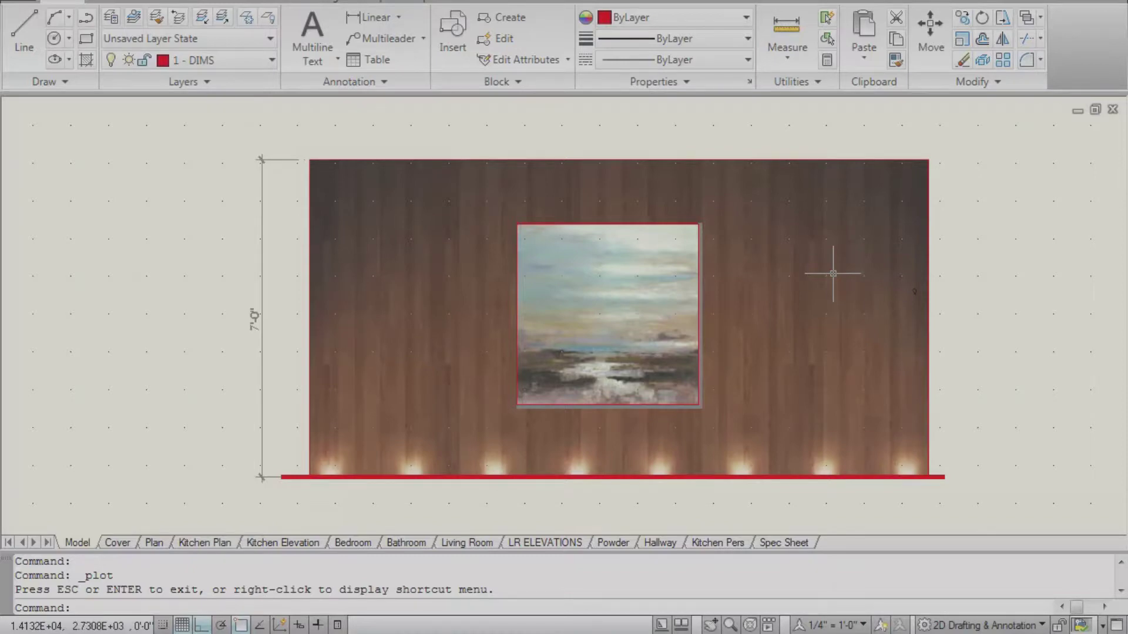
- Copy the standing human figure horizontally from beside the elevation onto the wood wall, between the wall art and the wall's right edge
{"action": "middle_click_drag", "start_coordinate": [902, 260], "coordinate": [750, 272]}
{"action": "mouse_move", "coordinate": [932, 307]}
{"action": "middle_mouse_down"}
{"action": "mouse_move", "coordinate": [604, 327]}
{"action": "mouse_move", "coordinate": [338, 326]}
{"action": "middle_mouse_up"}
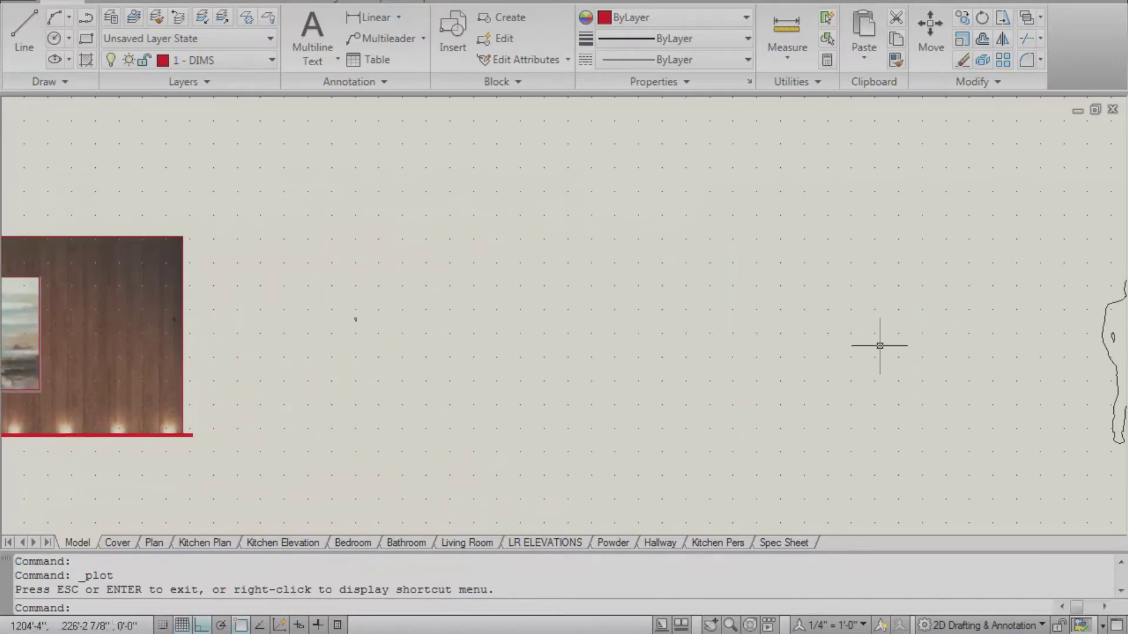
{"action": "middle_click_drag", "start_coordinate": [878, 345], "coordinate": [653, 347]}
{"action": "left_click", "coordinate": [975, 382]}
{"action": "left_click", "coordinate": [905, 302]}
{"action": "type", "text": "co"}
{"action": "key", "text": "Return"}
{"action": "left_click", "coordinate": [905, 301]}
{"action": "middle_click_drag", "start_coordinate": [417, 434], "coordinate": [705, 421]}
{"action": "scroll", "coordinate": [379, 317], "scroll_direction": "up", "scroll_amount": 3}
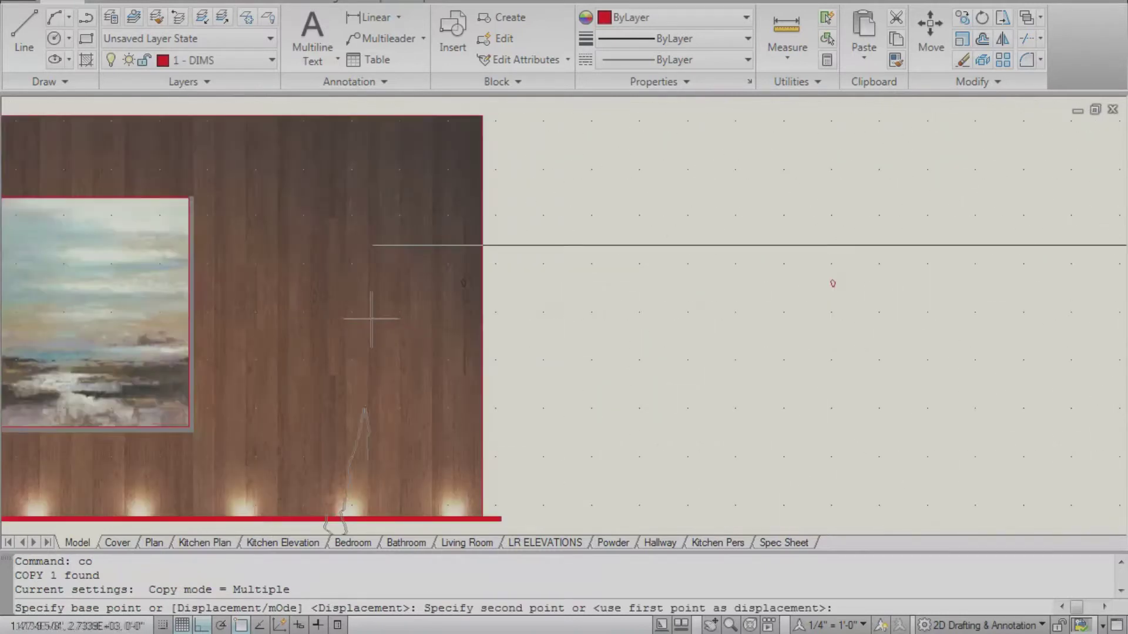
{"action": "left_click", "coordinate": [353, 306]}
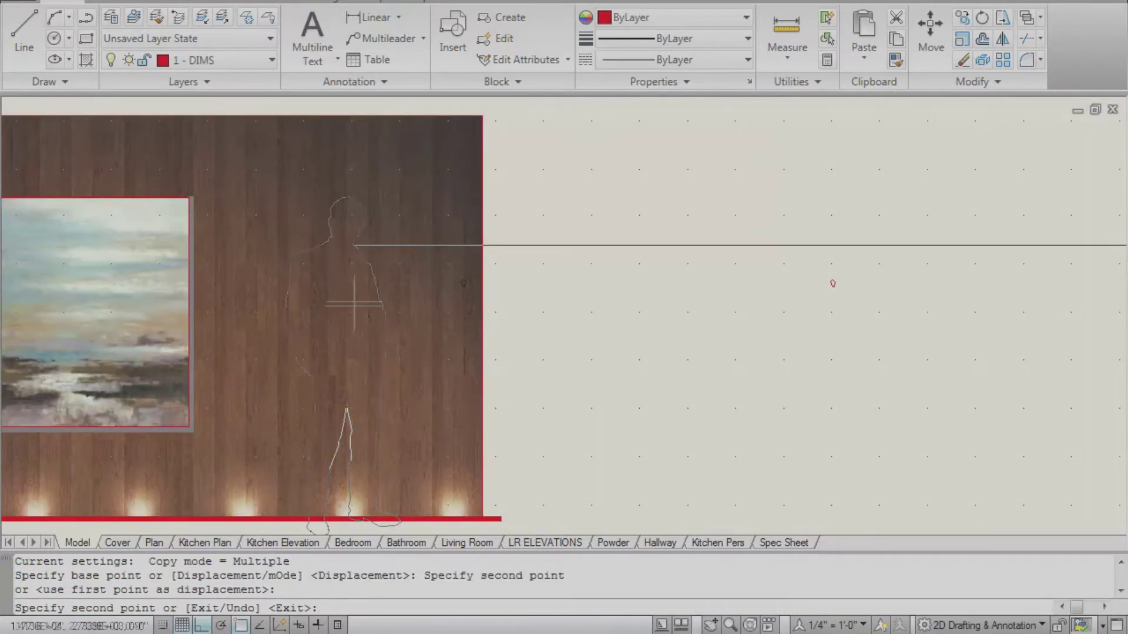
{"action": "scroll", "coordinate": [609, 259], "scroll_direction": "down", "scroll_amount": 2}
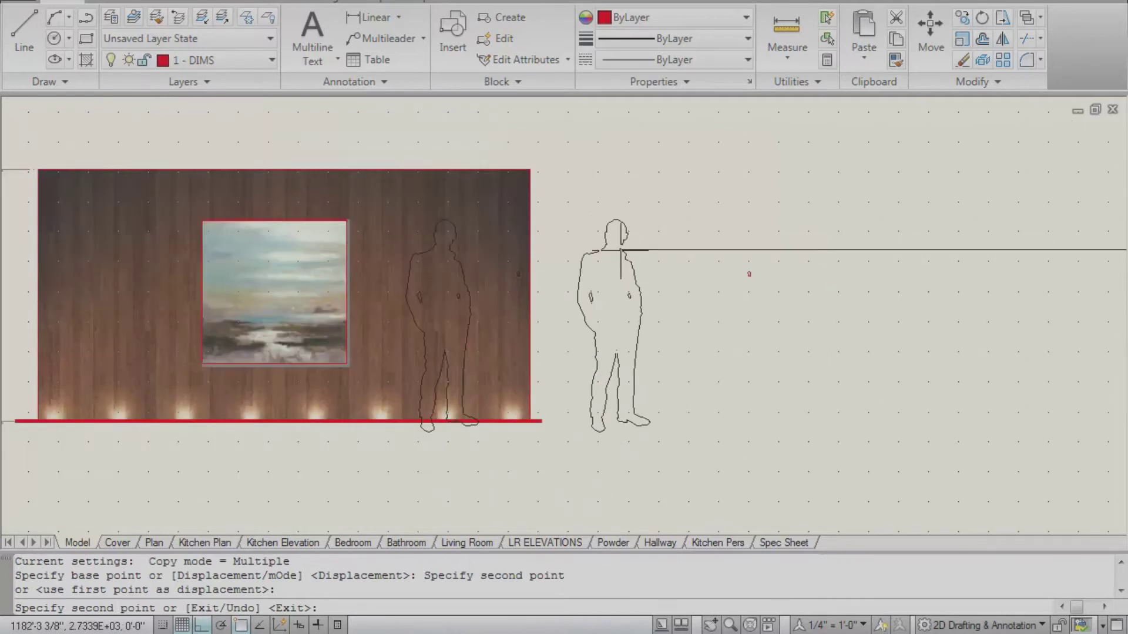
{"action": "key", "text": "Escape"}
- Try to create a wipeout from the human figure beside the wall by choosing it as the closed polyline
{"action": "scroll", "coordinate": [393, 326], "scroll_direction": "up", "scroll_amount": 3}
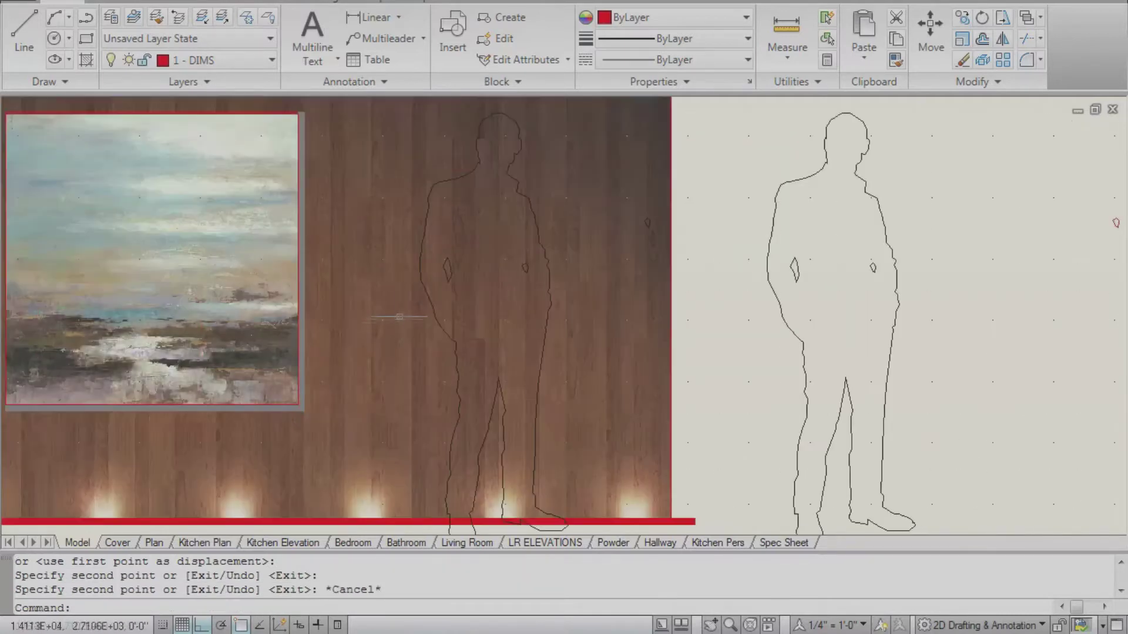
{"action": "scroll", "coordinate": [444, 320], "scroll_direction": "down", "scroll_amount": 2}
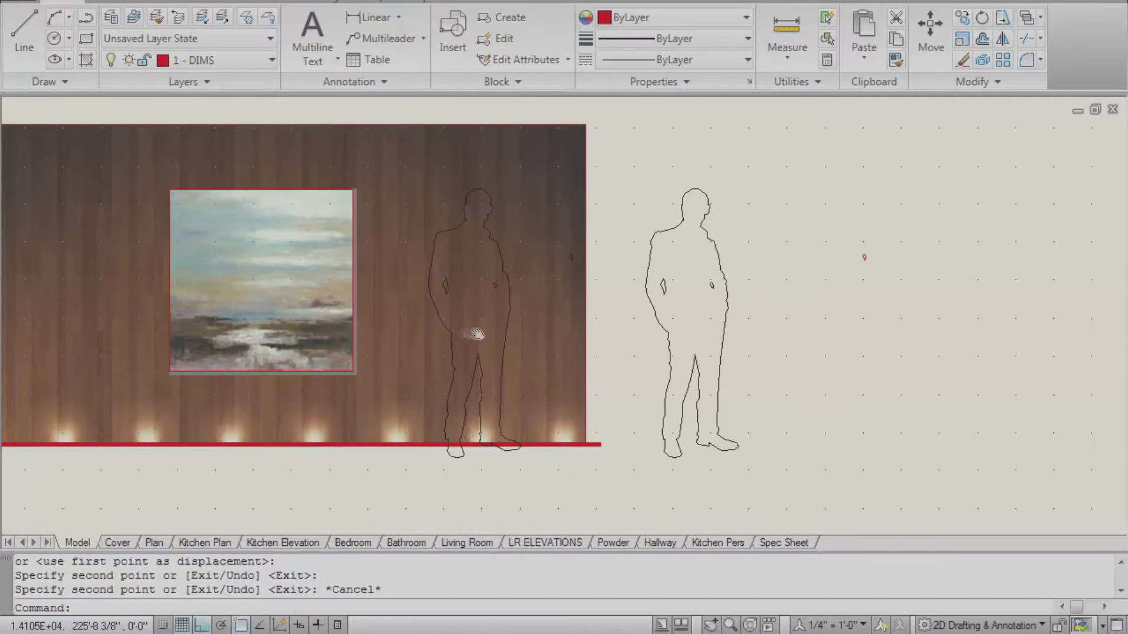
{"action": "middle_click_drag", "start_coordinate": [465, 334], "coordinate": [599, 341]}
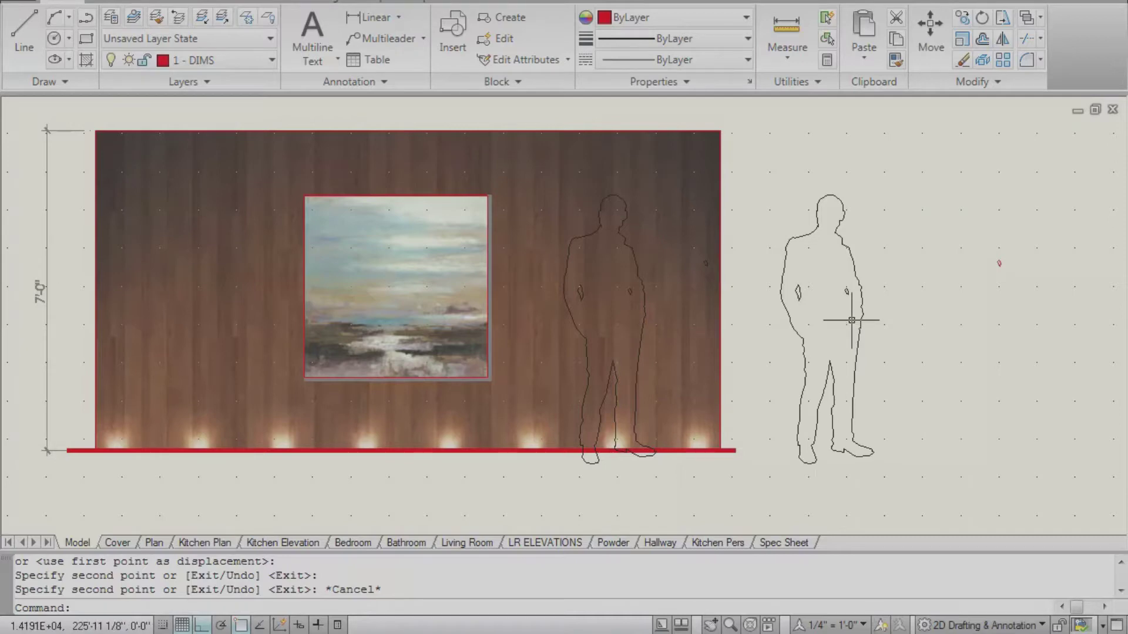
{"action": "left_click", "coordinate": [853, 268]}
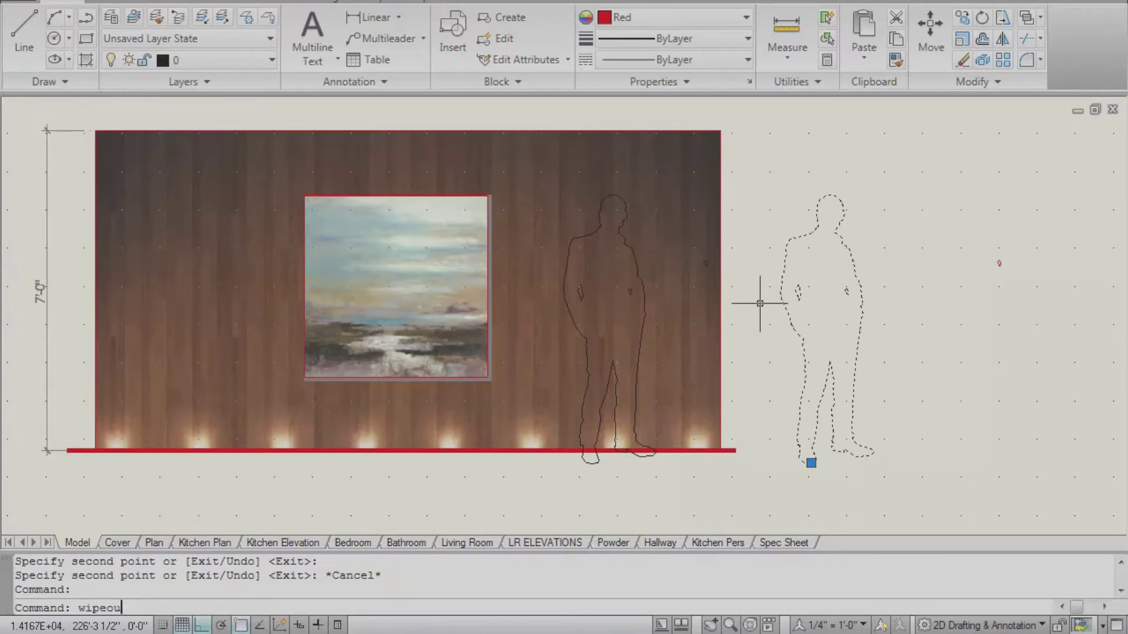
{"action": "type", "text": "t"}
{"action": "key", "text": "Return"}
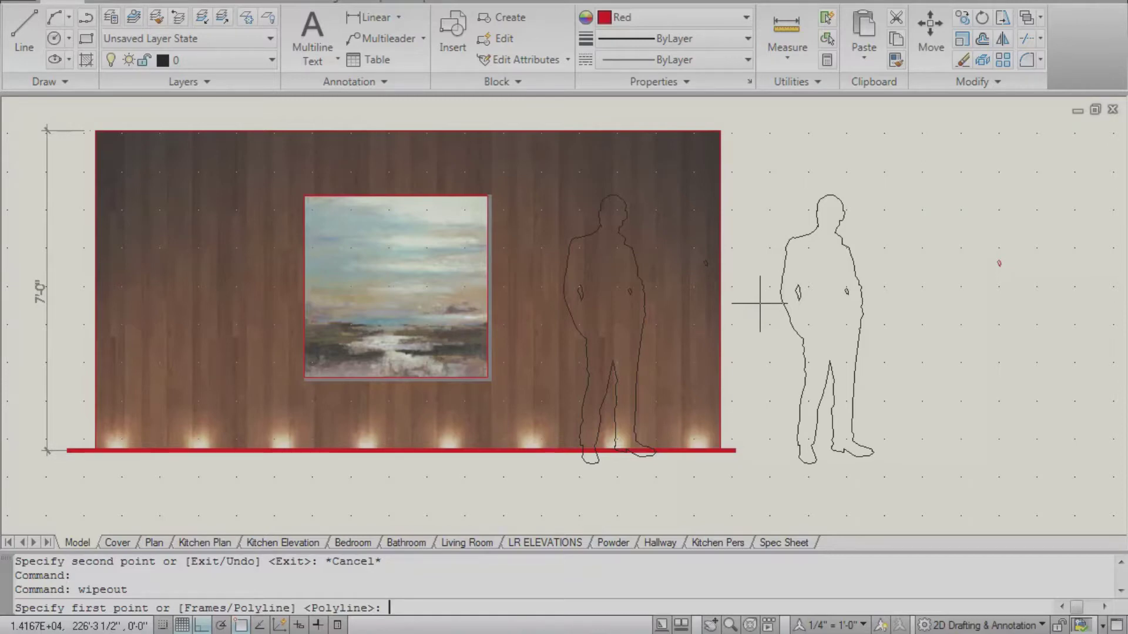
{"action": "key", "text": "Return"}
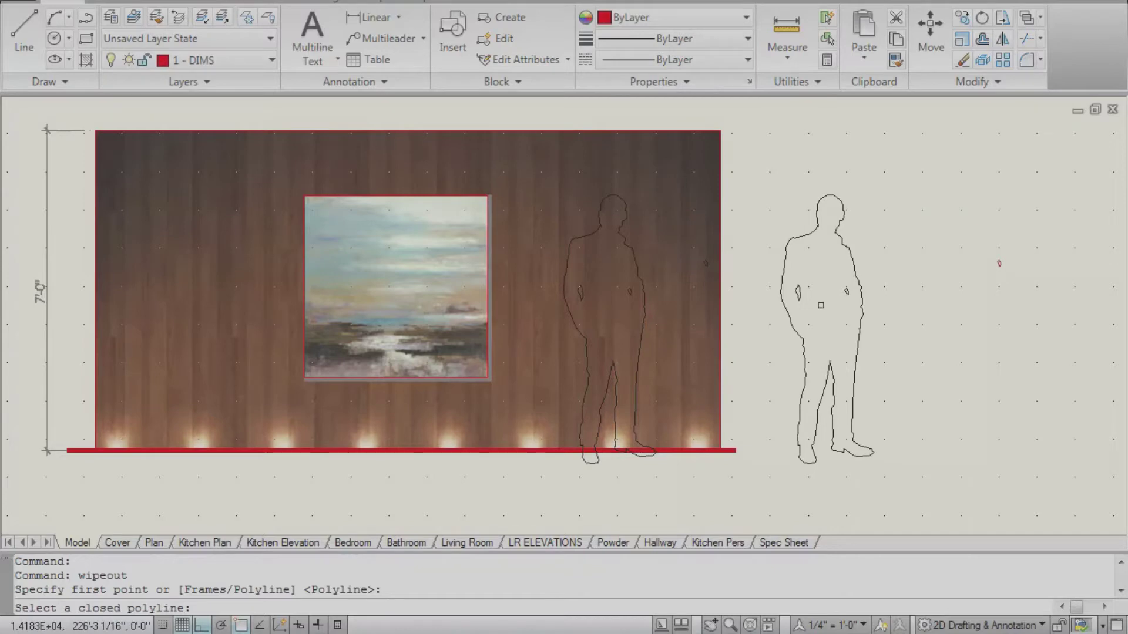
{"action": "left_click", "coordinate": [852, 266]}
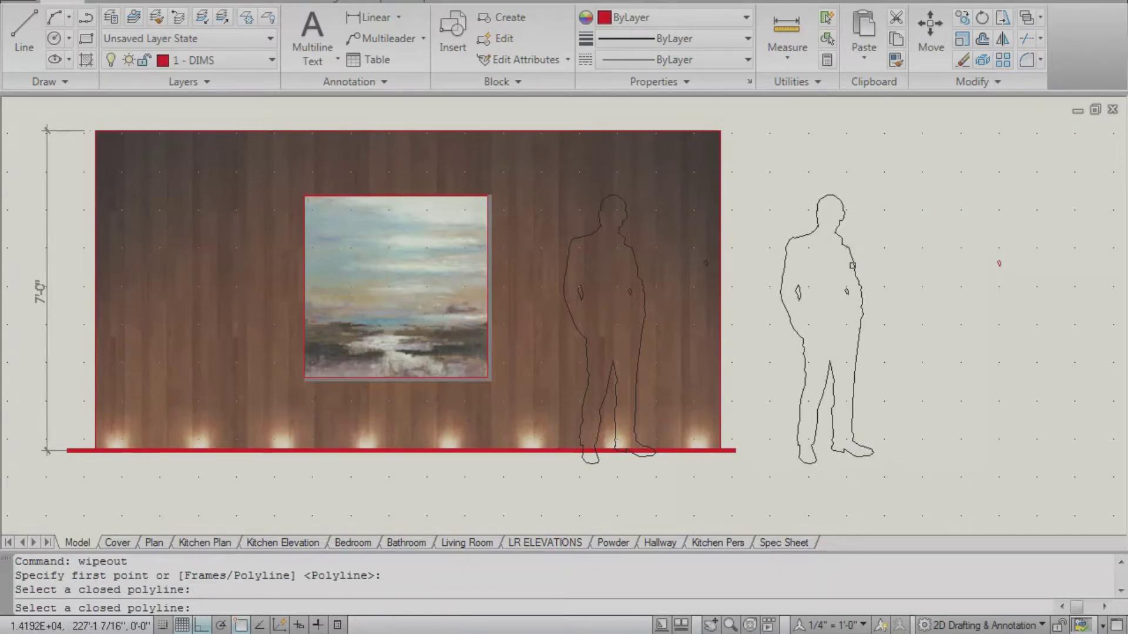
{"action": "left_click", "coordinate": [852, 266]}
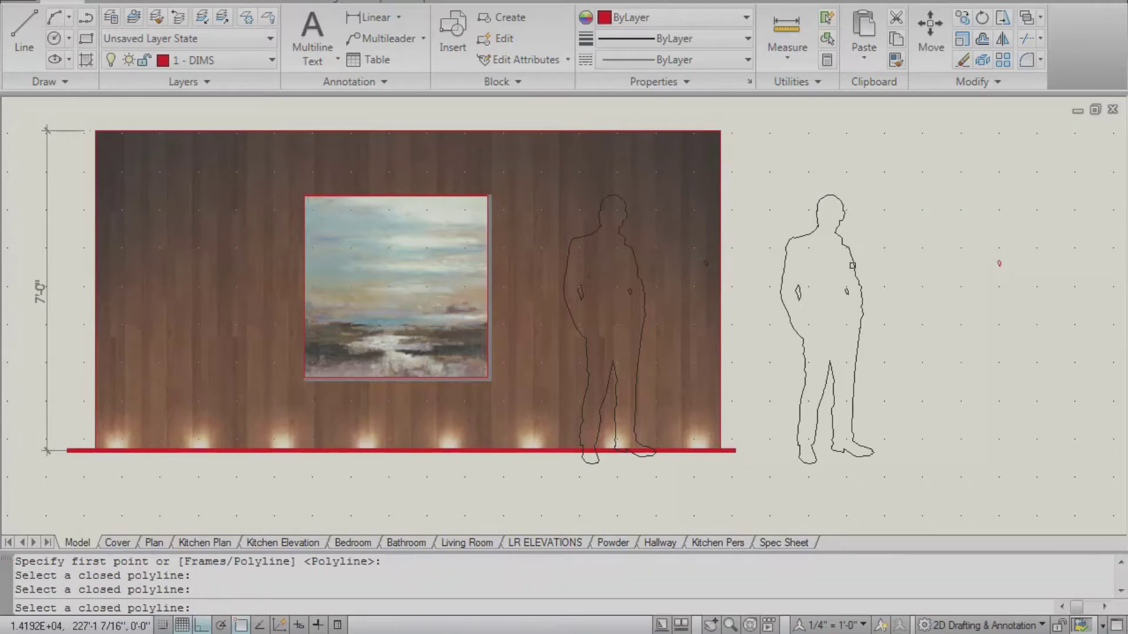
{"action": "left_click", "coordinate": [852, 265]}
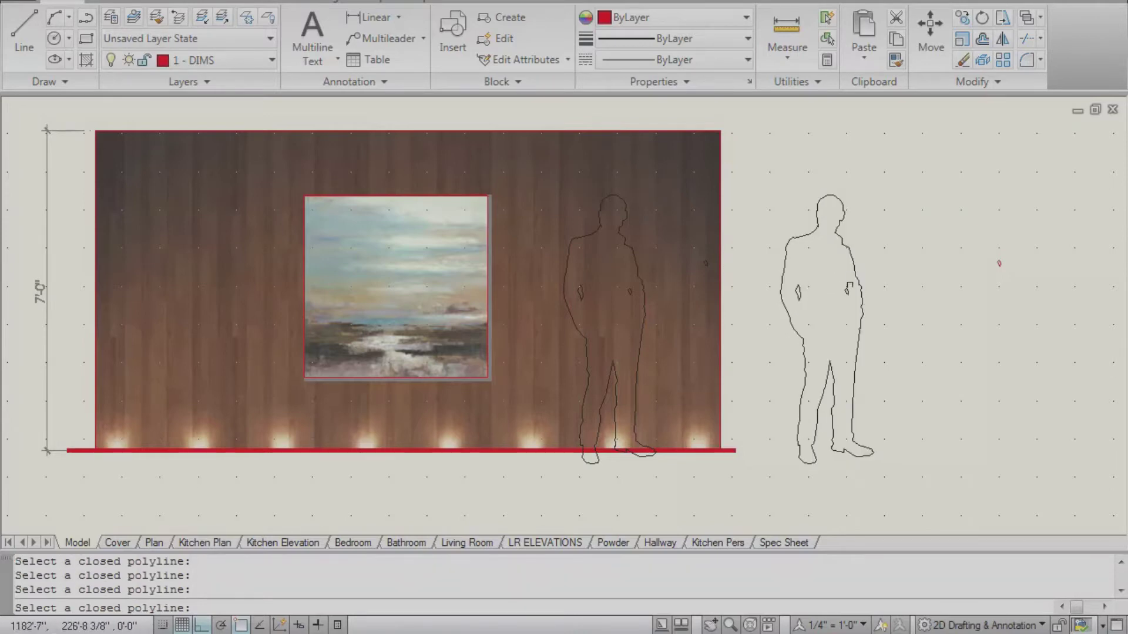
{"action": "scroll", "coordinate": [847, 288], "scroll_direction": "up", "scroll_amount": 1}
{"action": "key", "text": "Escape"}
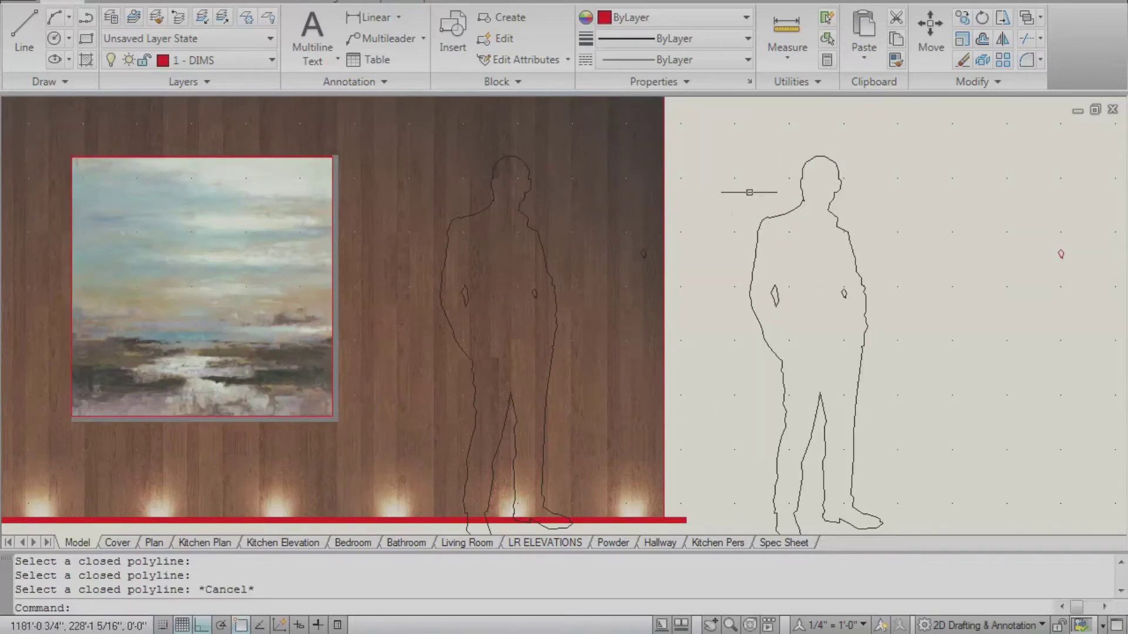
- Explode the human figure beside the wall and check its outer outline as a separate polyline
{"action": "left_click", "coordinate": [867, 289]}
{"action": "type", "text": "explode"}
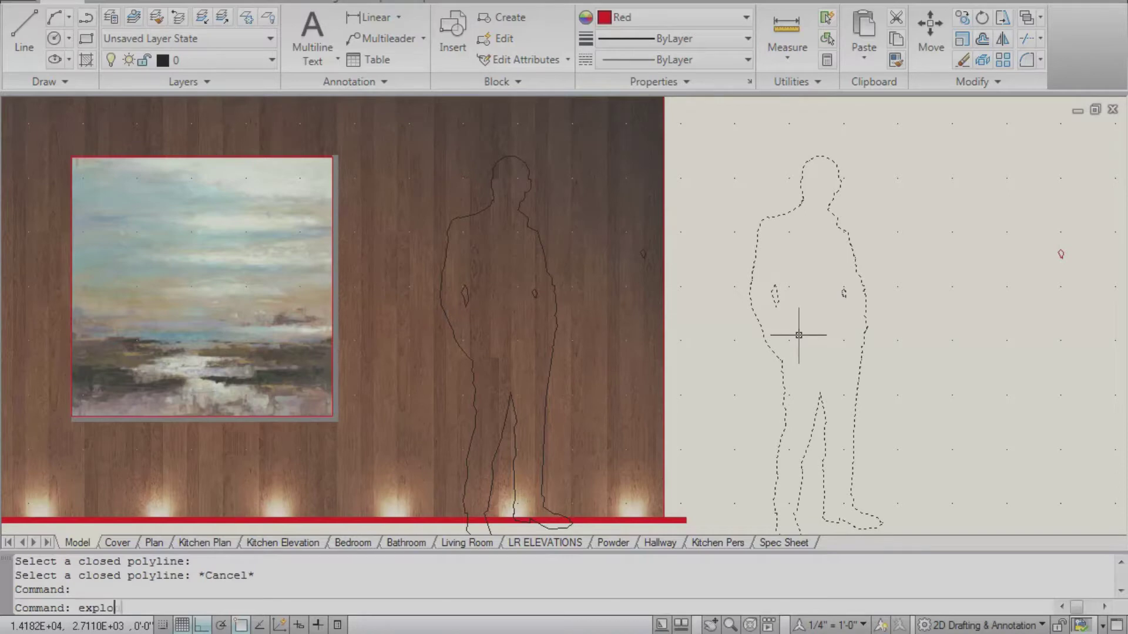
{"action": "key", "text": "Return"}
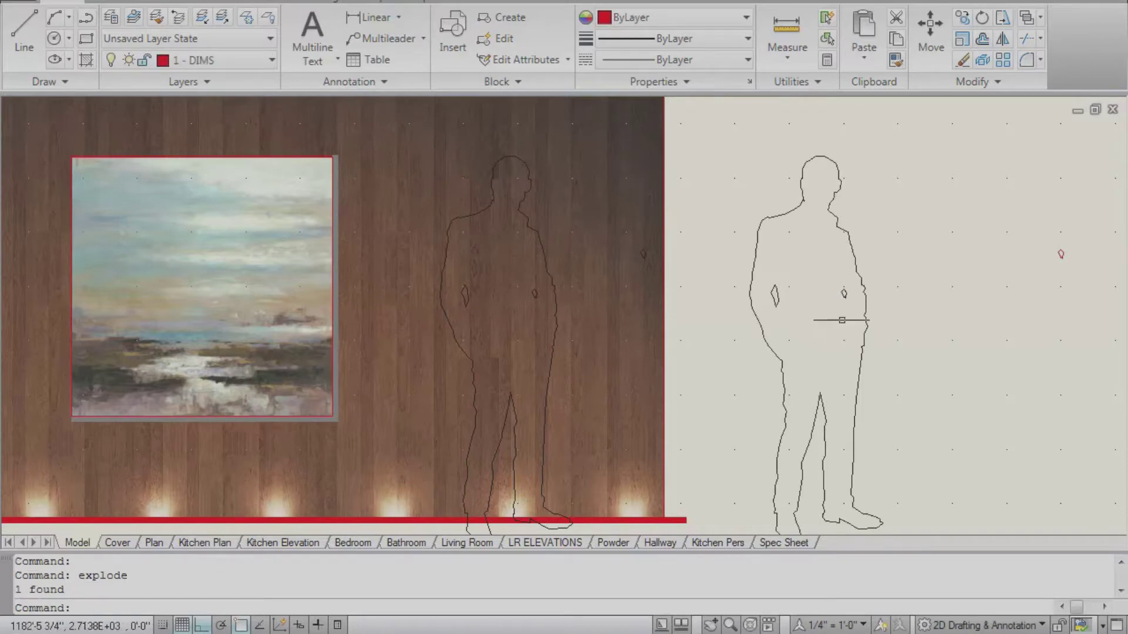
{"action": "left_click", "coordinate": [860, 286]}
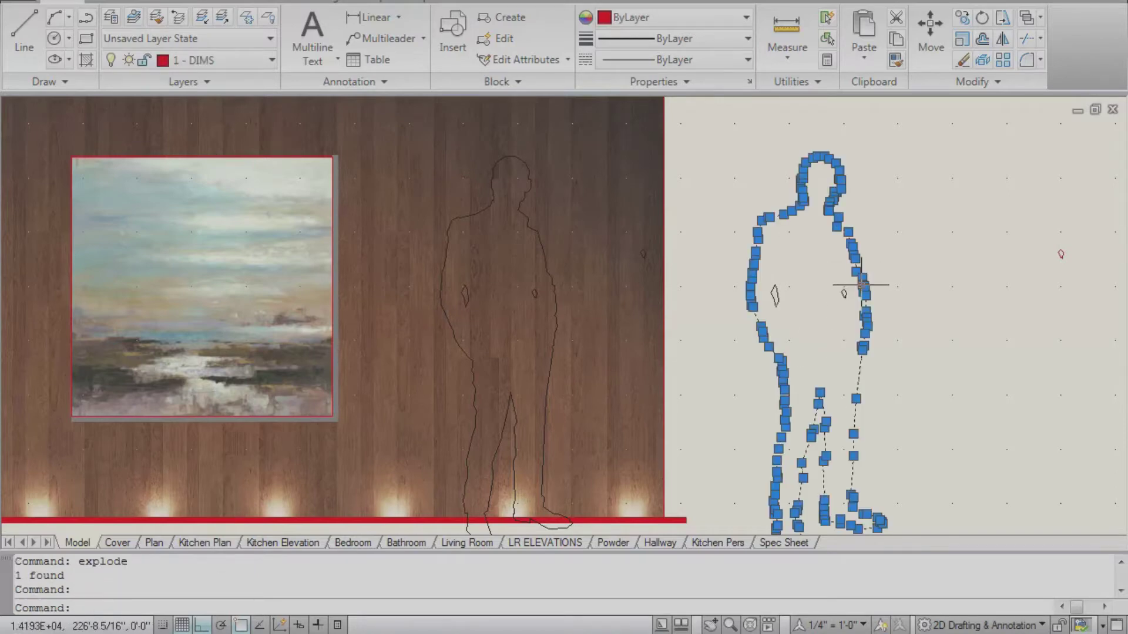
{"action": "key", "text": "Escape"}
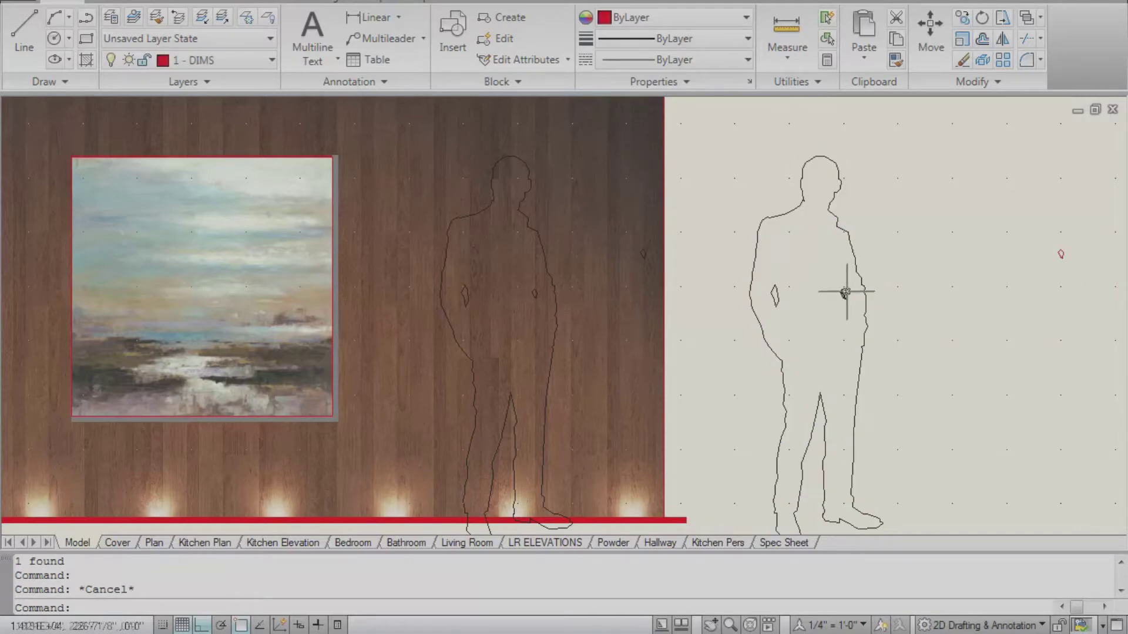
- Delete the two small arm-gap shapes inside the exploded figure's outline
{"action": "left_click", "coordinate": [845, 294]}
{"action": "key", "text": "Delete"}
{"action": "left_click", "coordinate": [775, 296]}
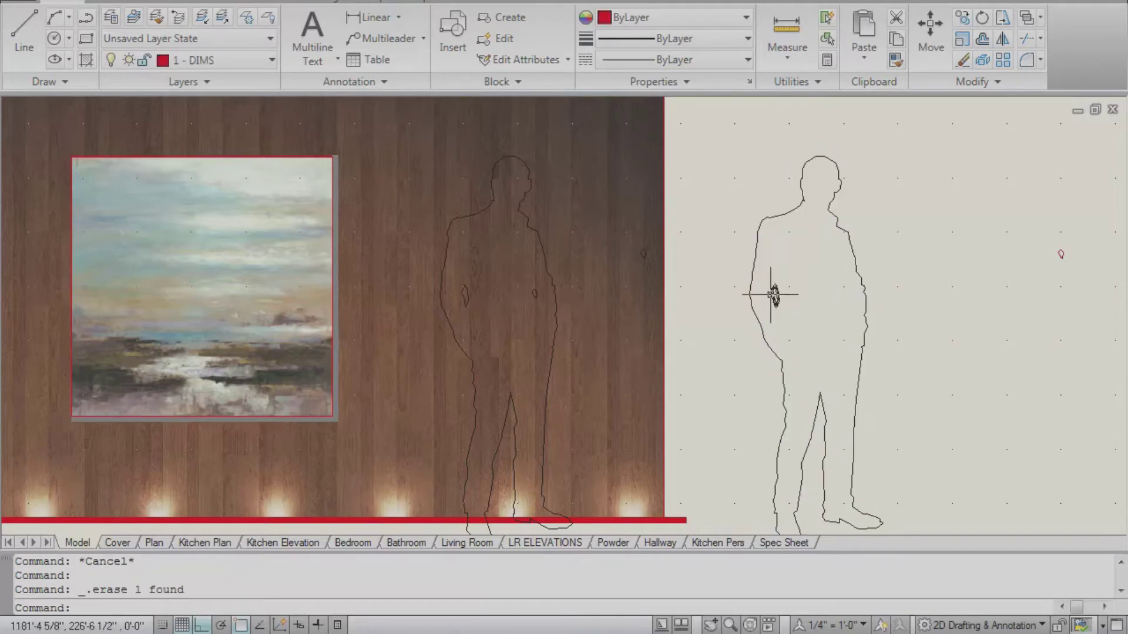
{"action": "key", "text": "Delete"}
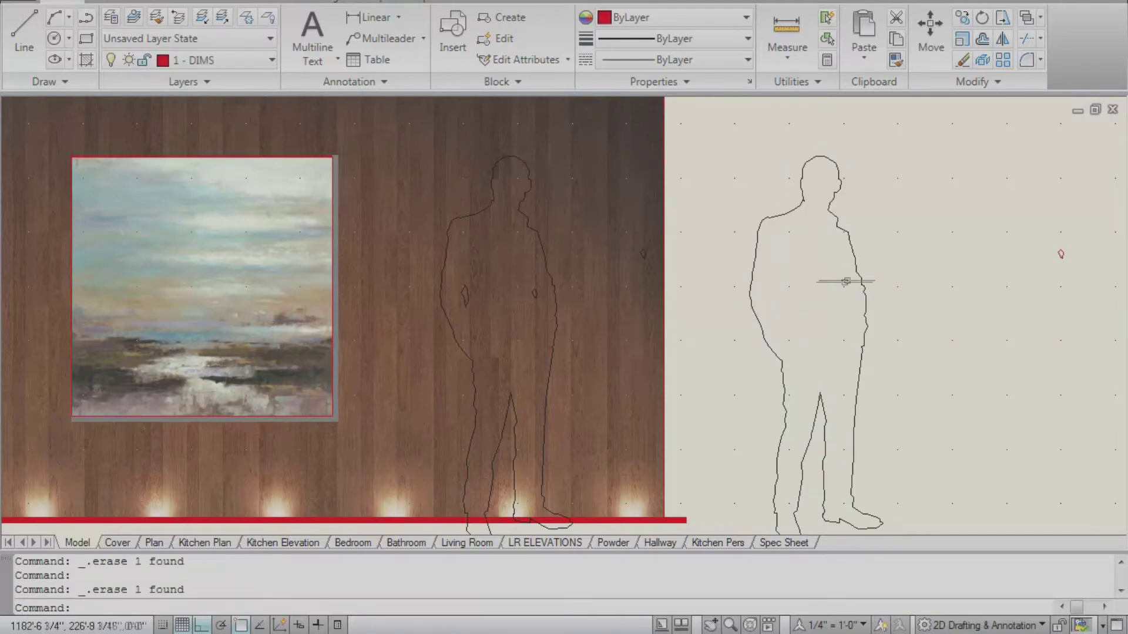
- Create a wipeout from the exploded figure's closed outline, keeping the original polyline
{"action": "middle_click_drag", "start_coordinate": [845, 283], "coordinate": [861, 265]}
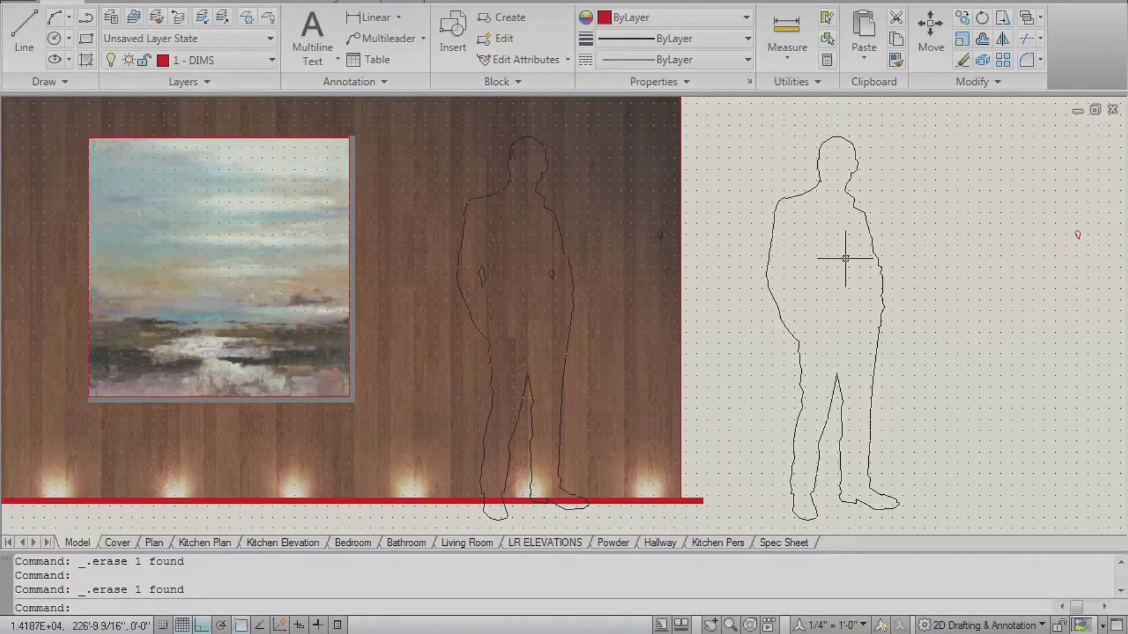
{"action": "type", "text": "wipeout"}
{"action": "key", "text": "Return"}
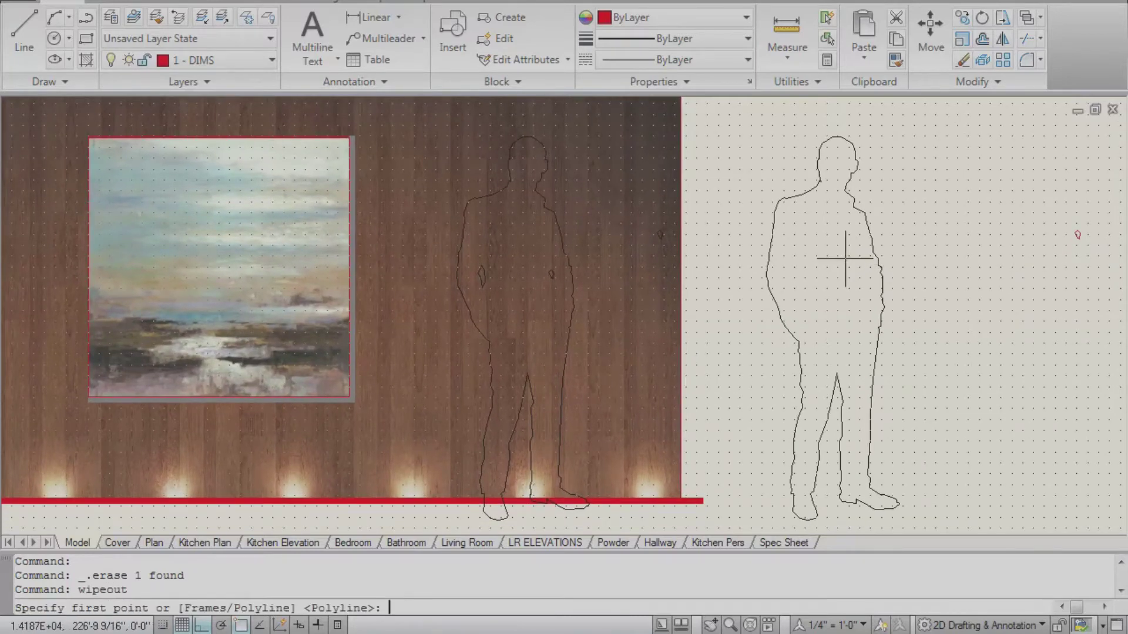
{"action": "key", "text": "Return"}
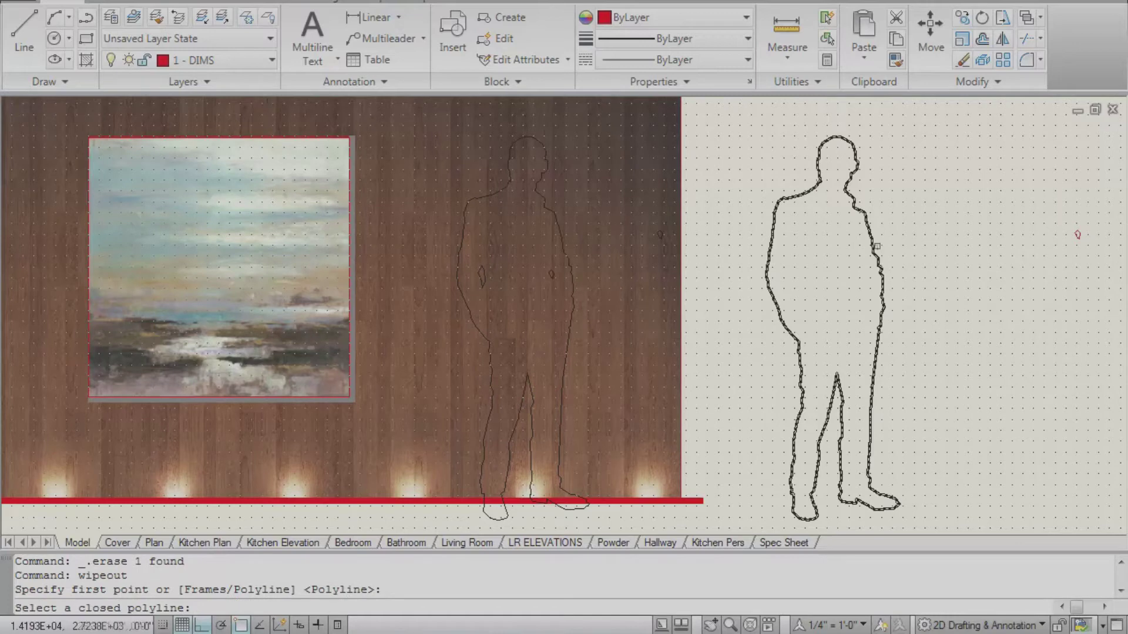
{"action": "left_click", "coordinate": [872, 253]}
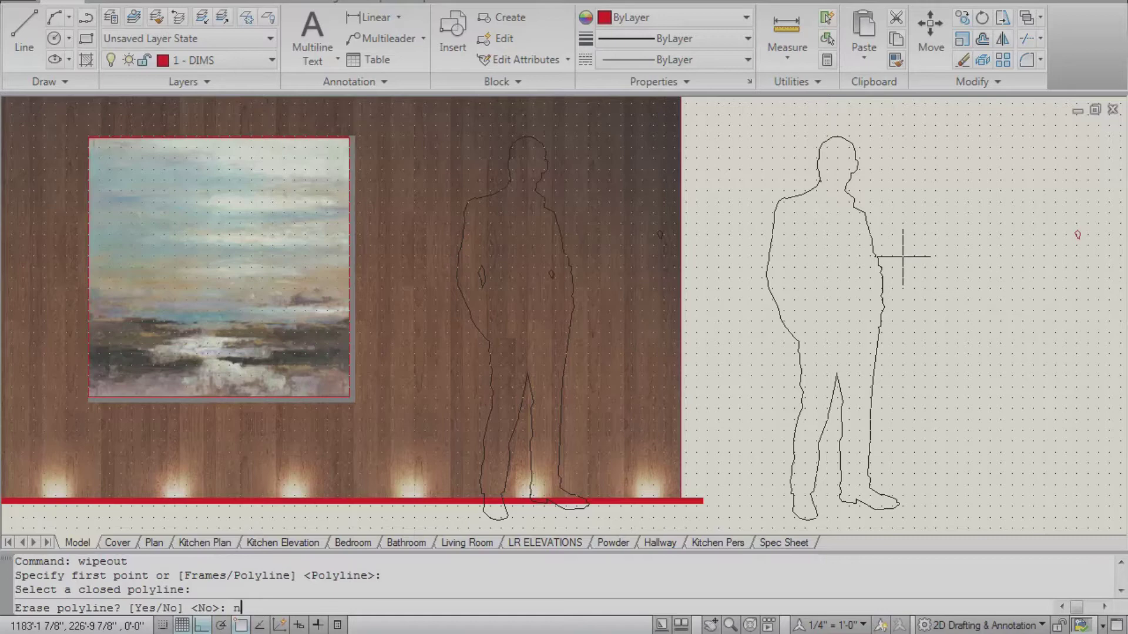
{"action": "key", "text": "Return"}
- Move the wipeout together with its figure outline onto the wood wall, beside the dimensioned edge and clear of the wall art
{"action": "left_click", "coordinate": [899, 259]}
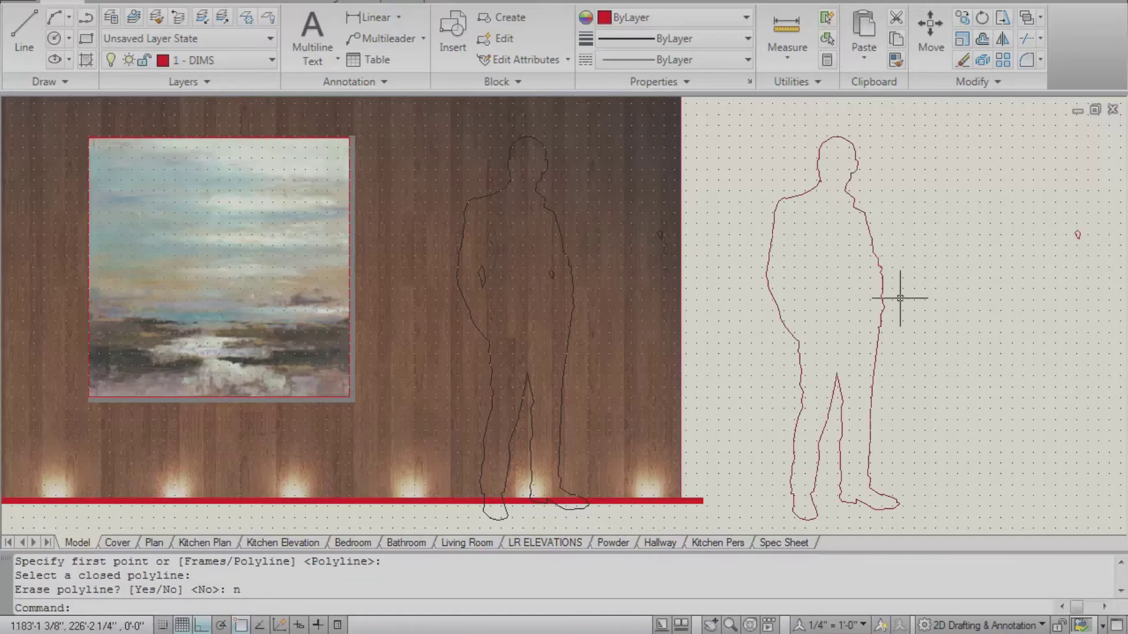
{"action": "left_click", "coordinate": [849, 298]}
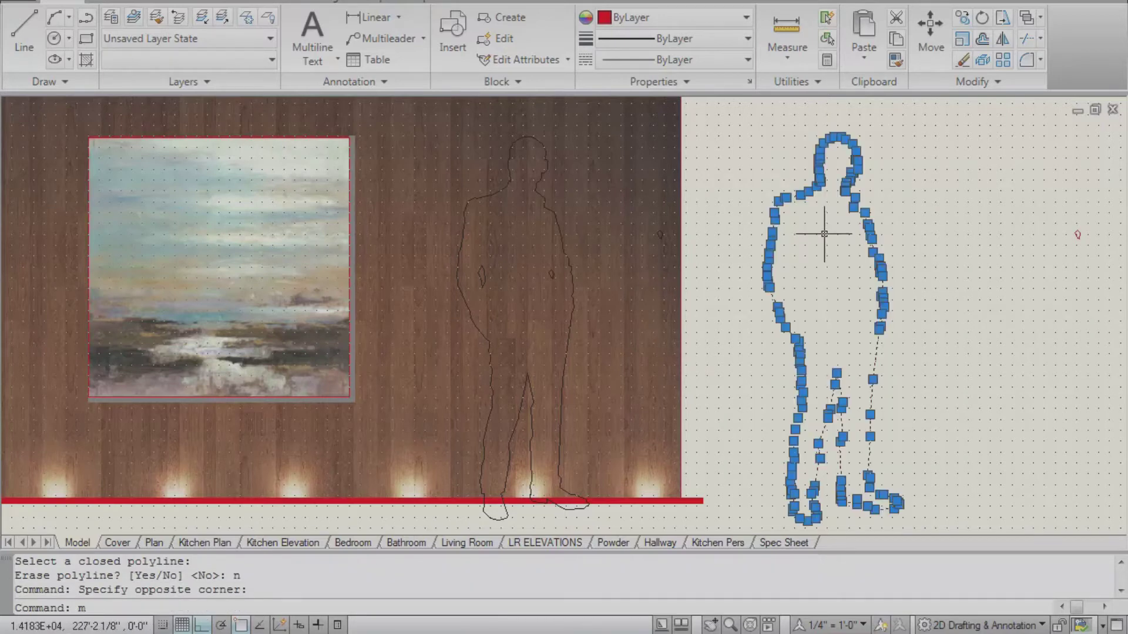
{"action": "type", "text": "m"}
{"action": "key", "text": "Return"}
{"action": "left_click", "coordinate": [824, 234]}
{"action": "scroll", "coordinate": [754, 237], "scroll_direction": "down", "scroll_amount": 2}
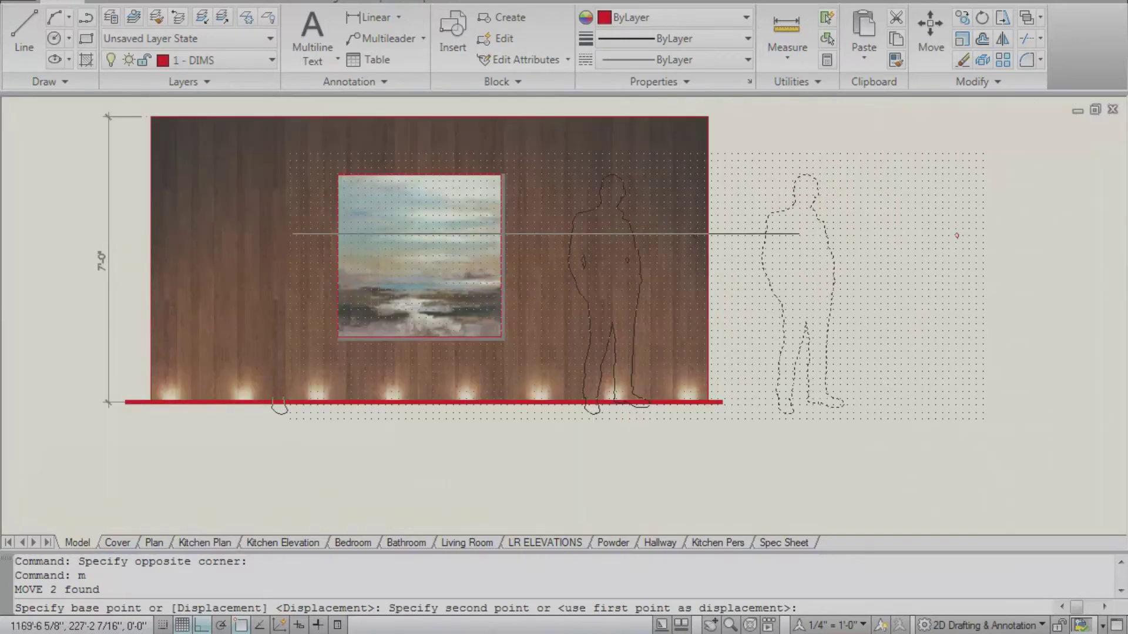
{"action": "scroll", "coordinate": [253, 285], "scroll_direction": "up", "scroll_amount": 2}
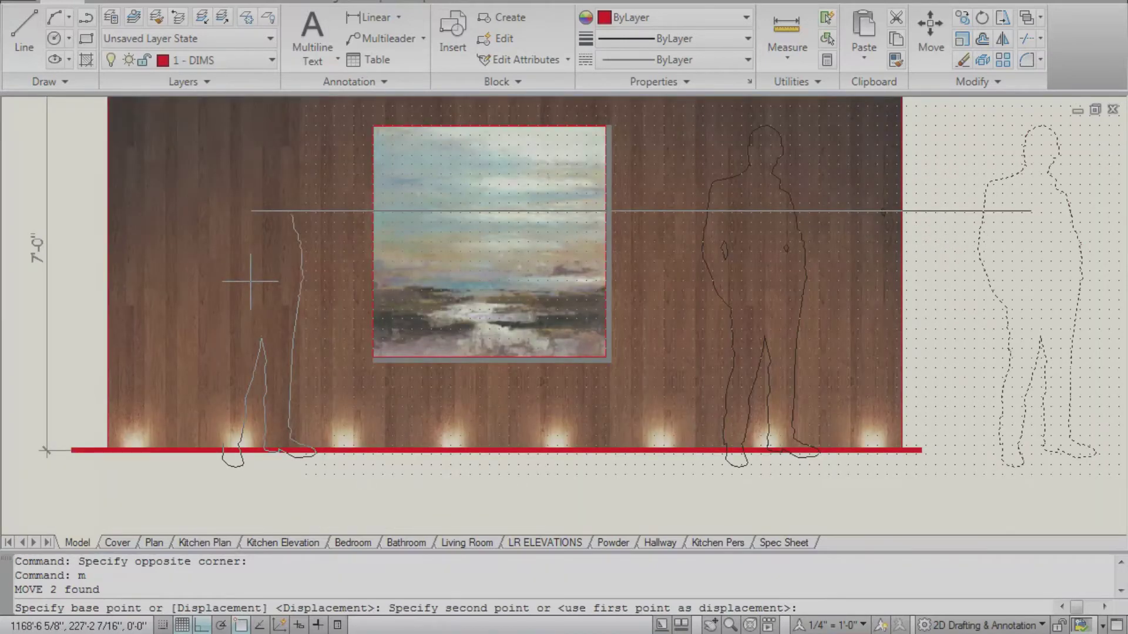
{"action": "left_click", "coordinate": [250, 282]}
{"action": "middle_click_drag", "start_coordinate": [381, 310], "coordinate": [388, 348]}
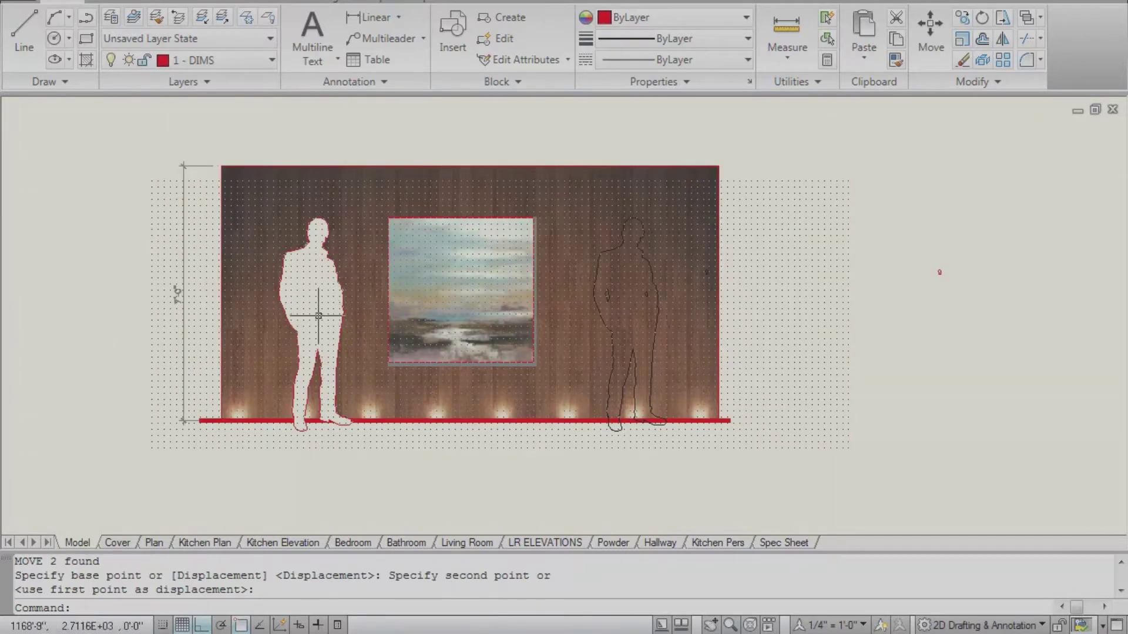
{"action": "left_click", "coordinate": [656, 291]}
- Set up a plot with the previous plot settings and a plot window around the whole wall elevation
{"action": "key", "text": "ctrl+p"}
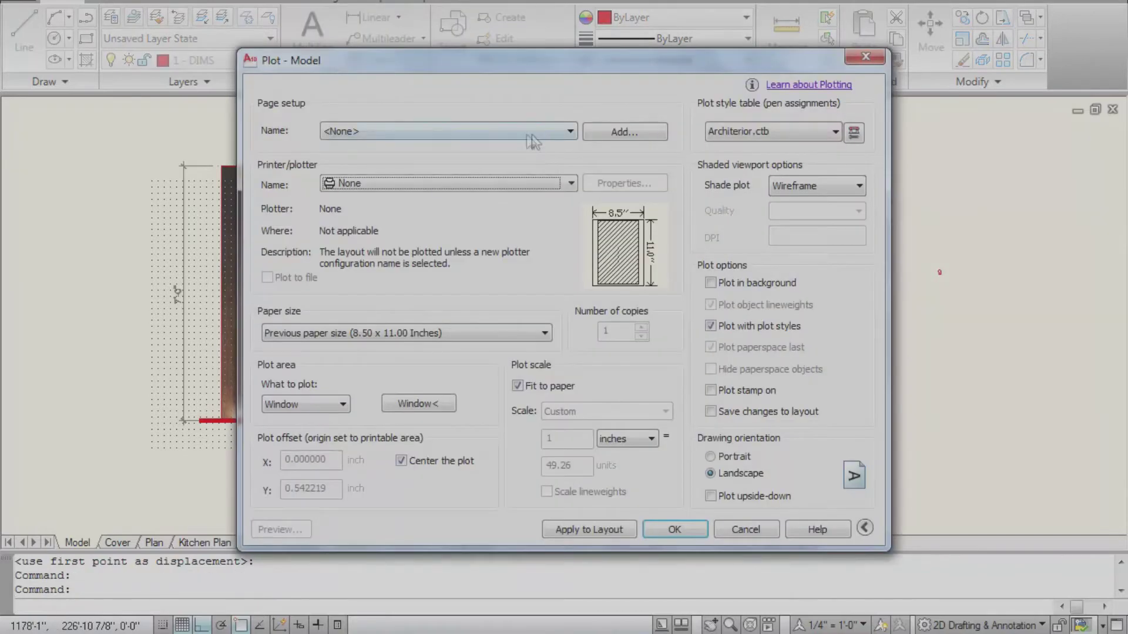
{"action": "left_click", "coordinate": [533, 134]}
{"action": "left_click", "coordinate": [390, 158]}
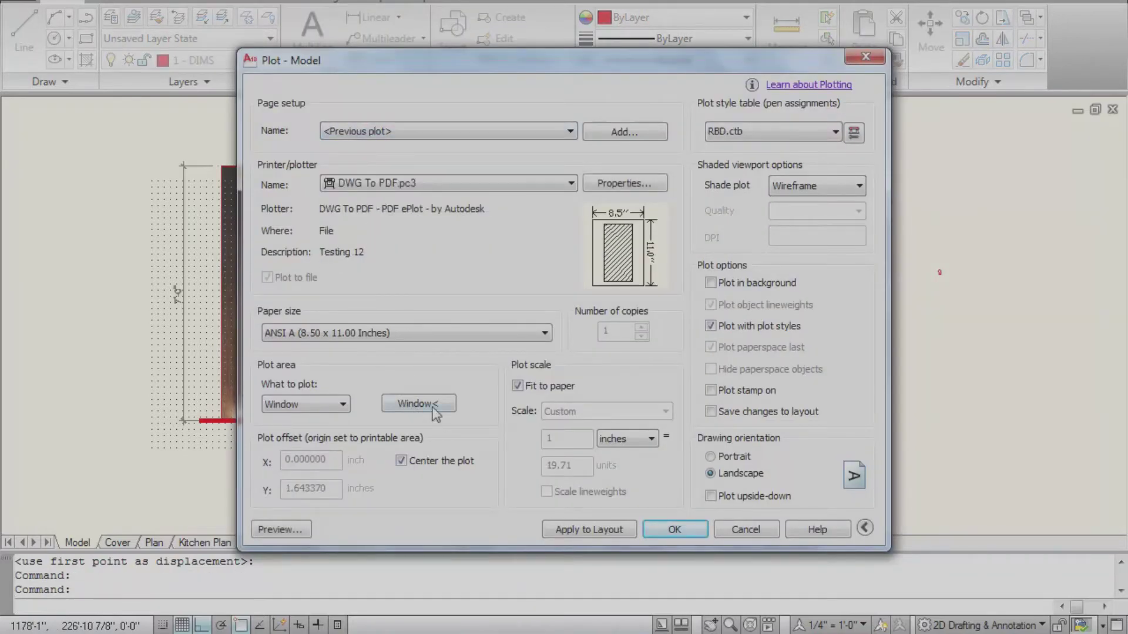
{"action": "left_click", "coordinate": [418, 404]}
{"action": "left_click", "coordinate": [163, 147]}
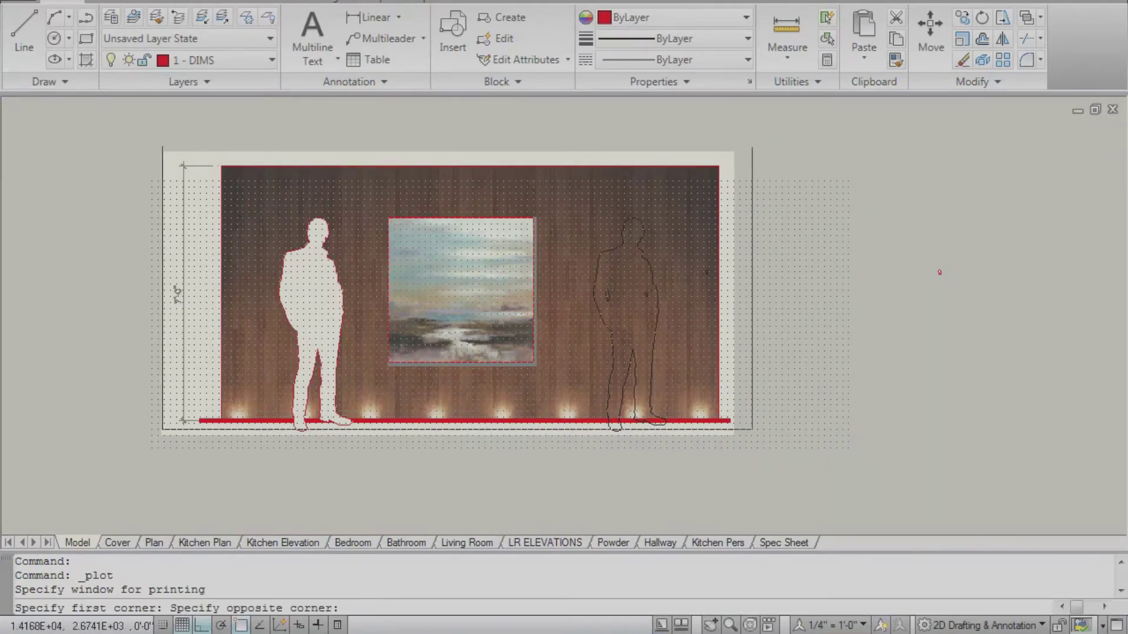
{"action": "left_click", "coordinate": [752, 430]}
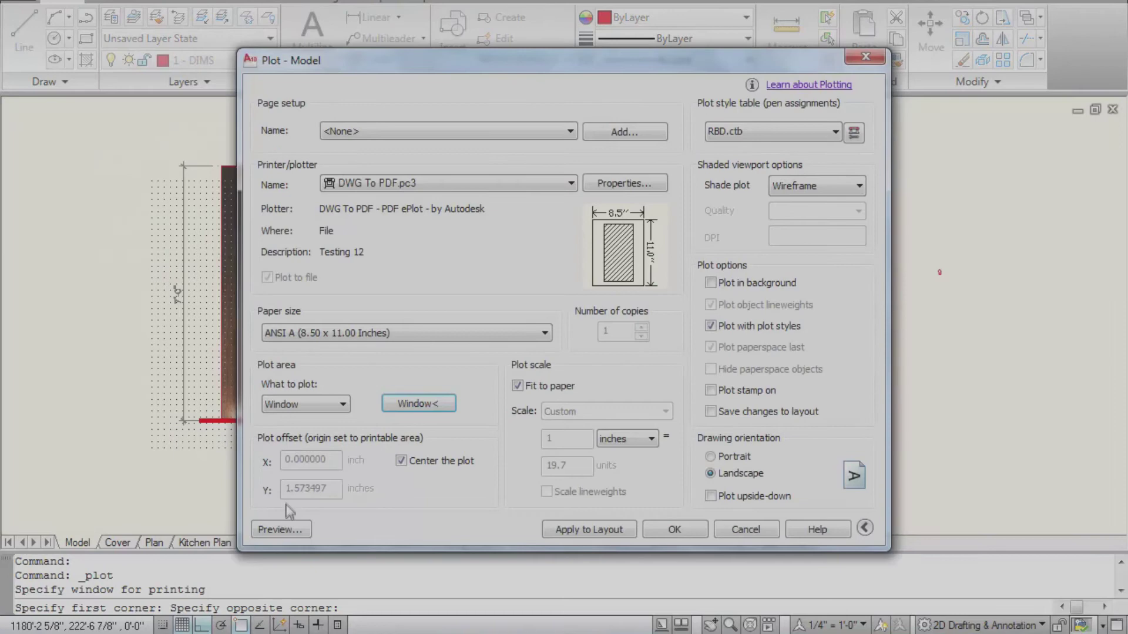
- Preview the plot and examine how the wipeout figure masks the wood wall, then close the preview
{"action": "left_click", "coordinate": [283, 529]}
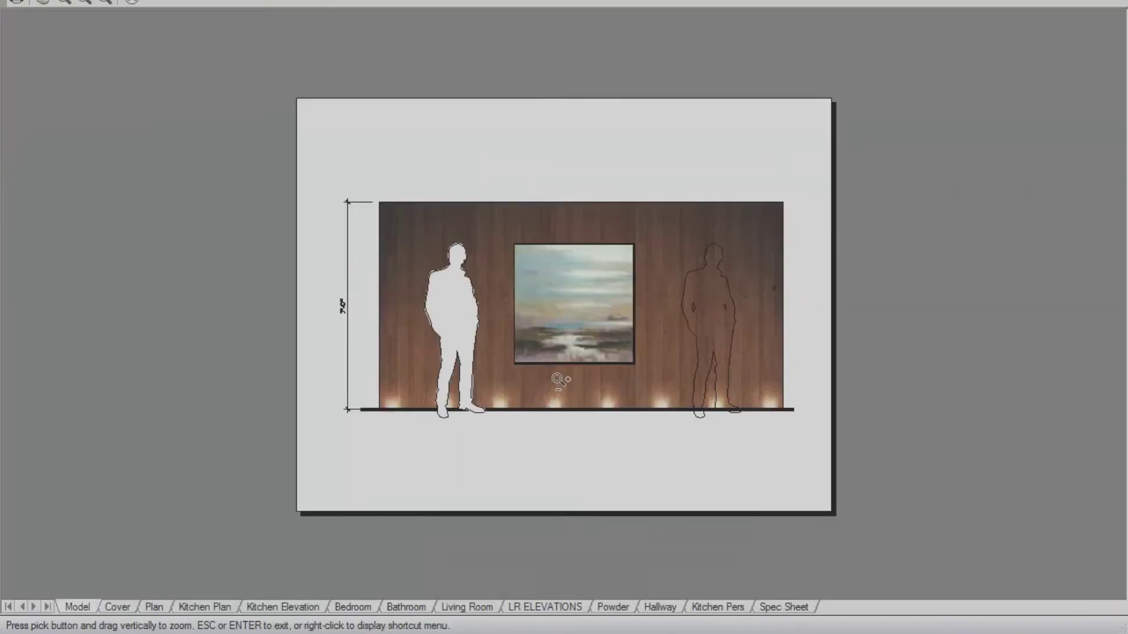
{"action": "scroll", "coordinate": [573, 365], "scroll_direction": "up", "scroll_amount": 3}
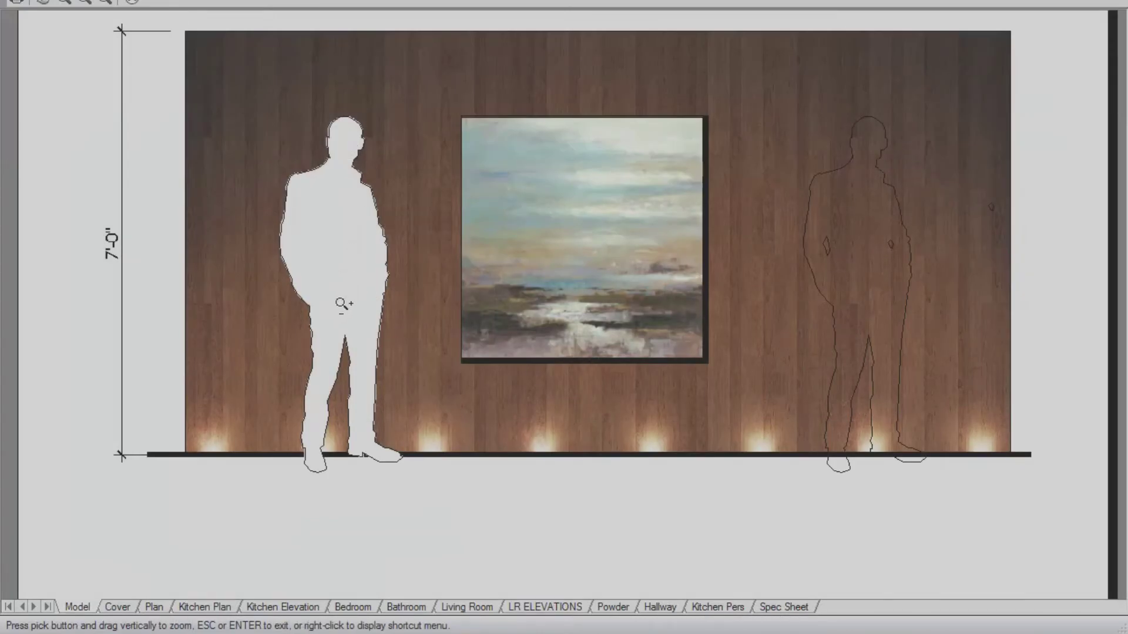
{"action": "key", "text": "Escape"}
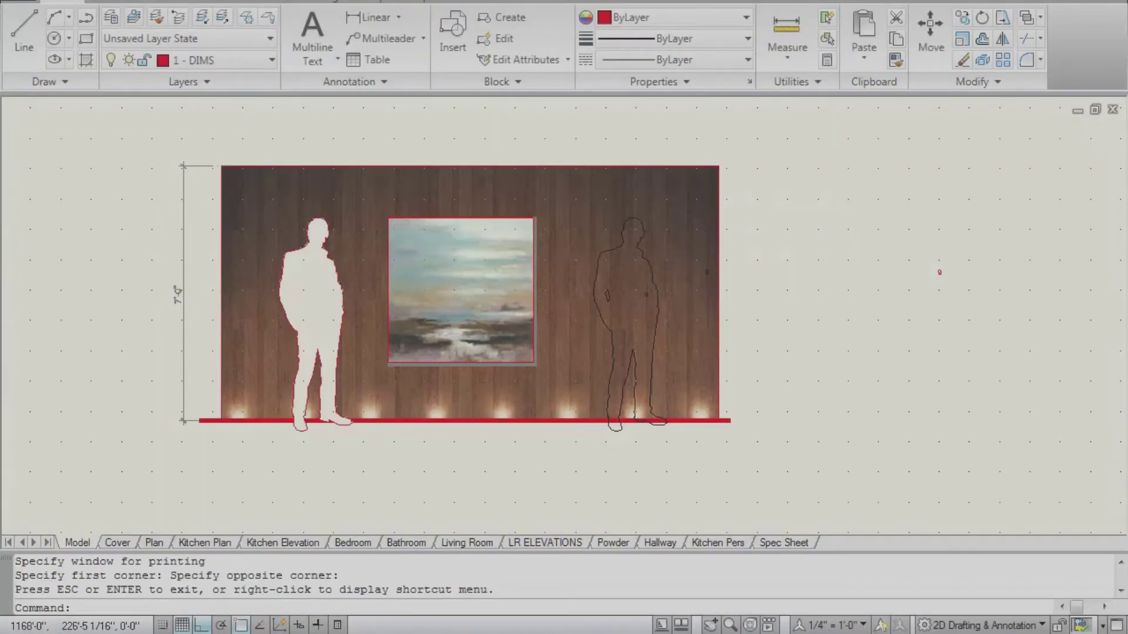
- Turn the wipeout frames off
{"action": "scroll", "coordinate": [291, 299], "scroll_direction": "up", "scroll_amount": 2}
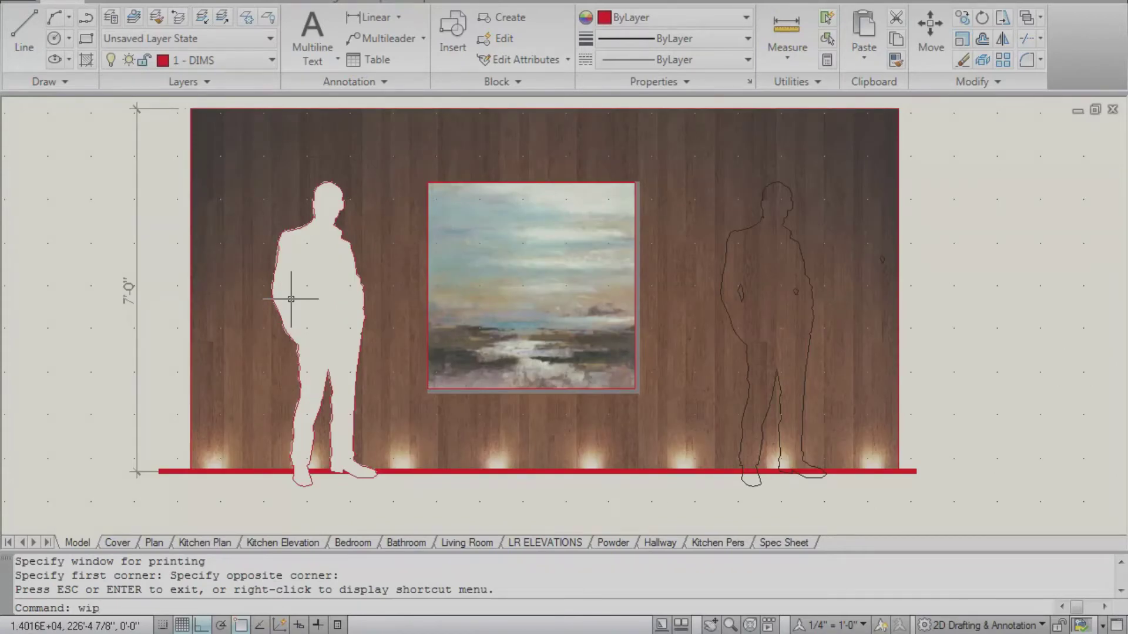
{"action": "type", "text": "ou"}
{"action": "type", "text": "out"}
{"action": "key", "text": "Return"}
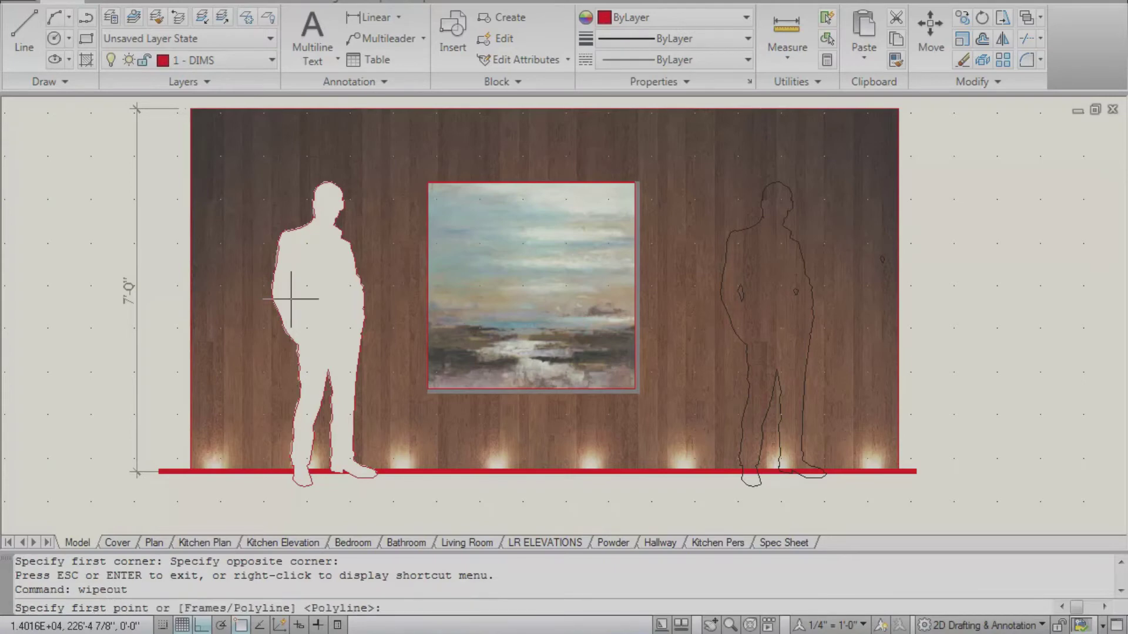
{"action": "type", "text": "f"}
{"action": "key", "text": "Return"}
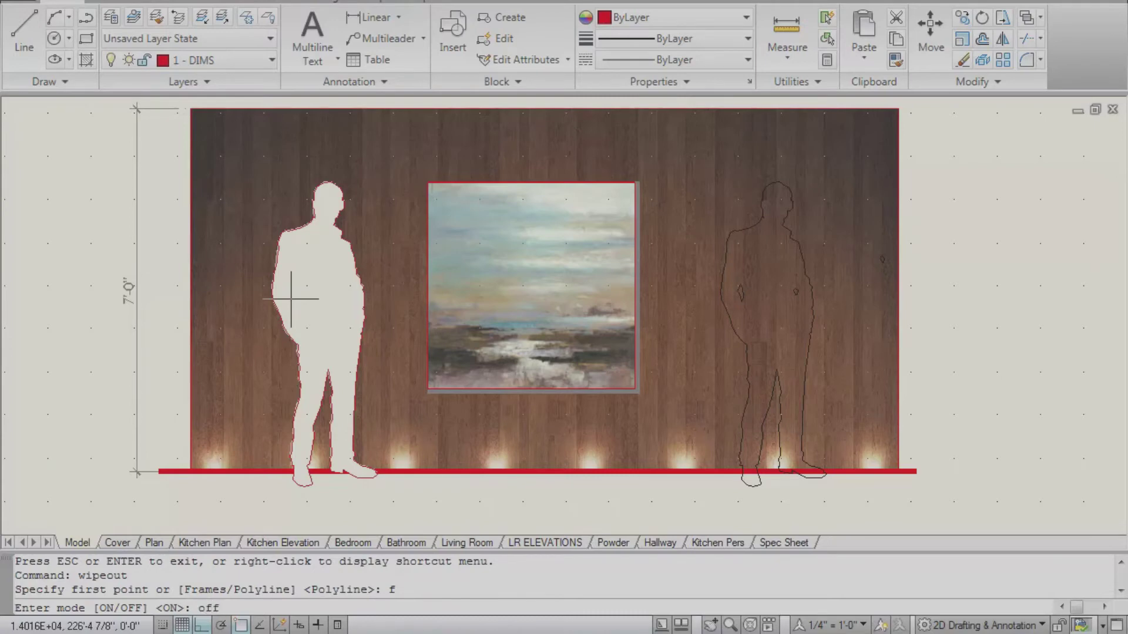
{"action": "type", "text": "off"}
{"action": "key", "text": "Return"}
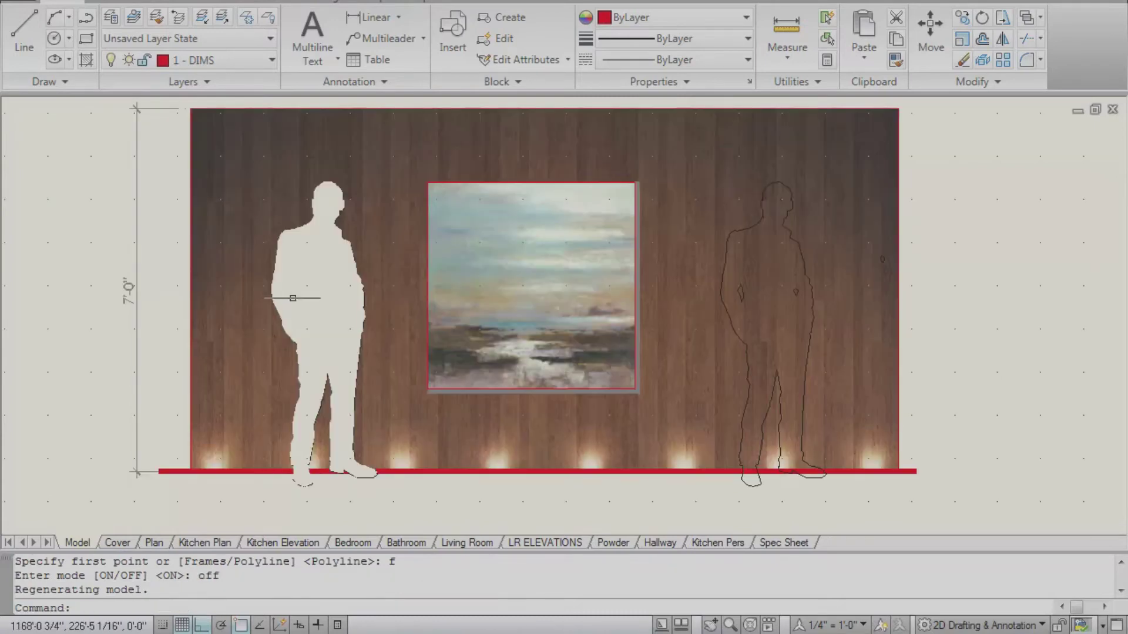
- Delete the original polyline outline around the masked figure
{"action": "left_click", "coordinate": [283, 329]}
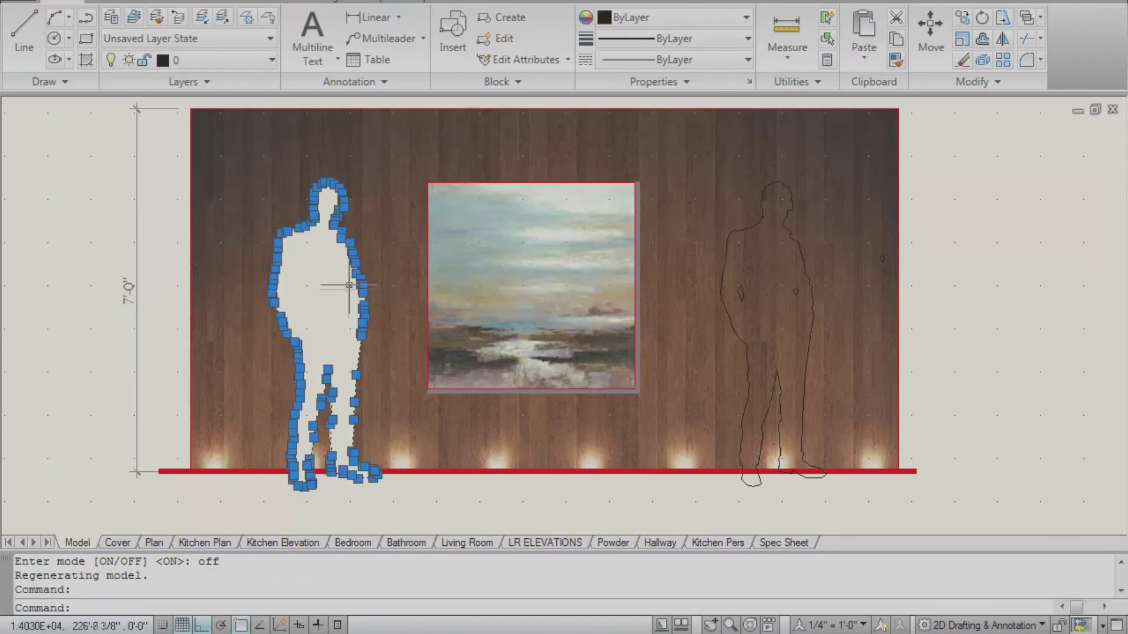
{"action": "key", "text": "Delete"}
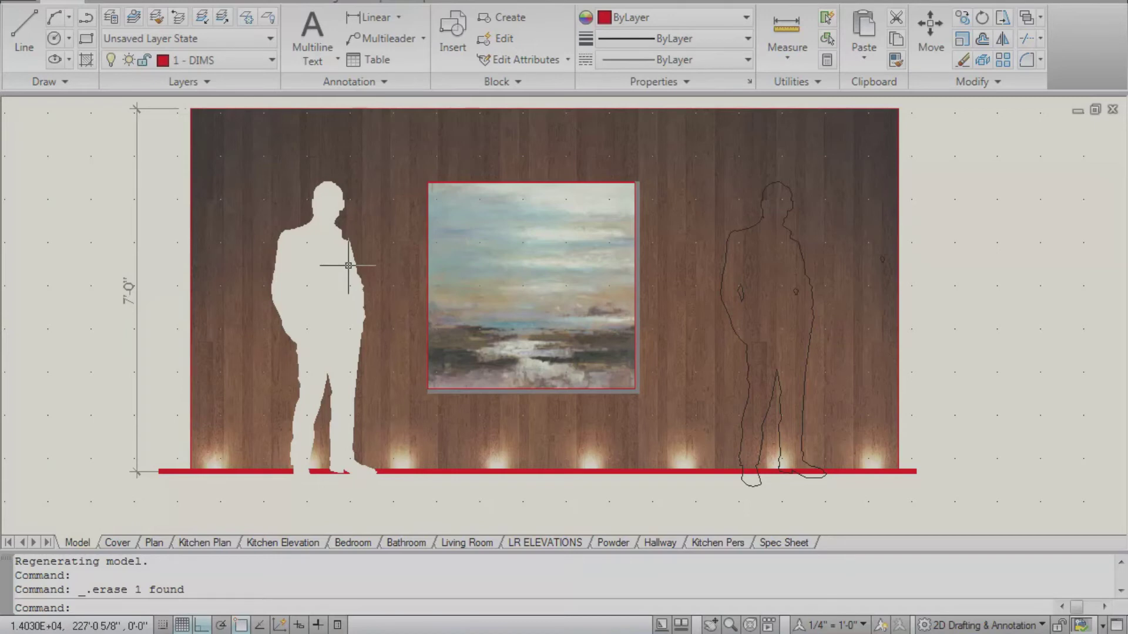
- Try to select the frameless wipeout figure with selection windows over its head and torso
{"action": "left_click", "coordinate": [351, 249]}
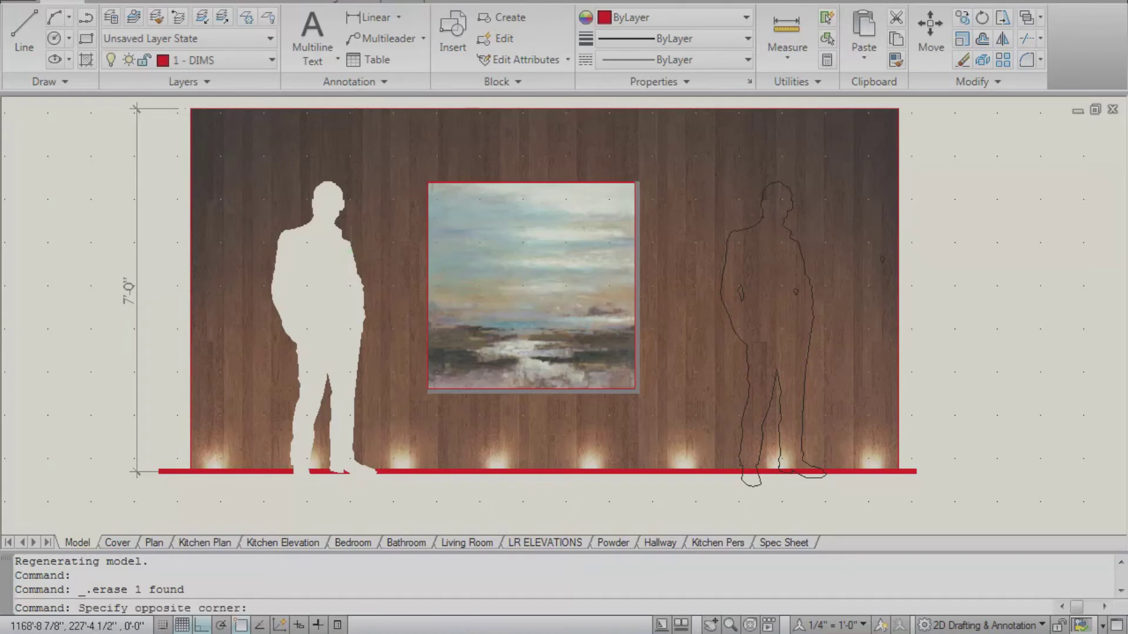
{"action": "left_click", "coordinate": [327, 224]}
{"action": "left_click", "coordinate": [325, 258]}
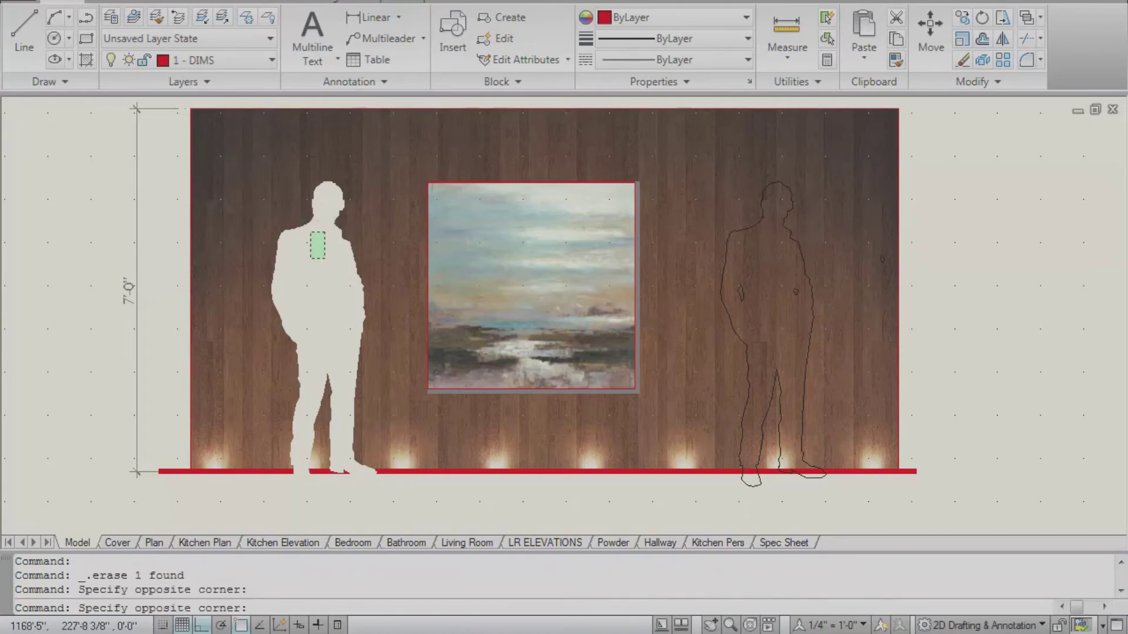
{"action": "left_click", "coordinate": [298, 200]}
{"action": "left_click", "coordinate": [316, 265]}
{"action": "left_click", "coordinate": [285, 205]}
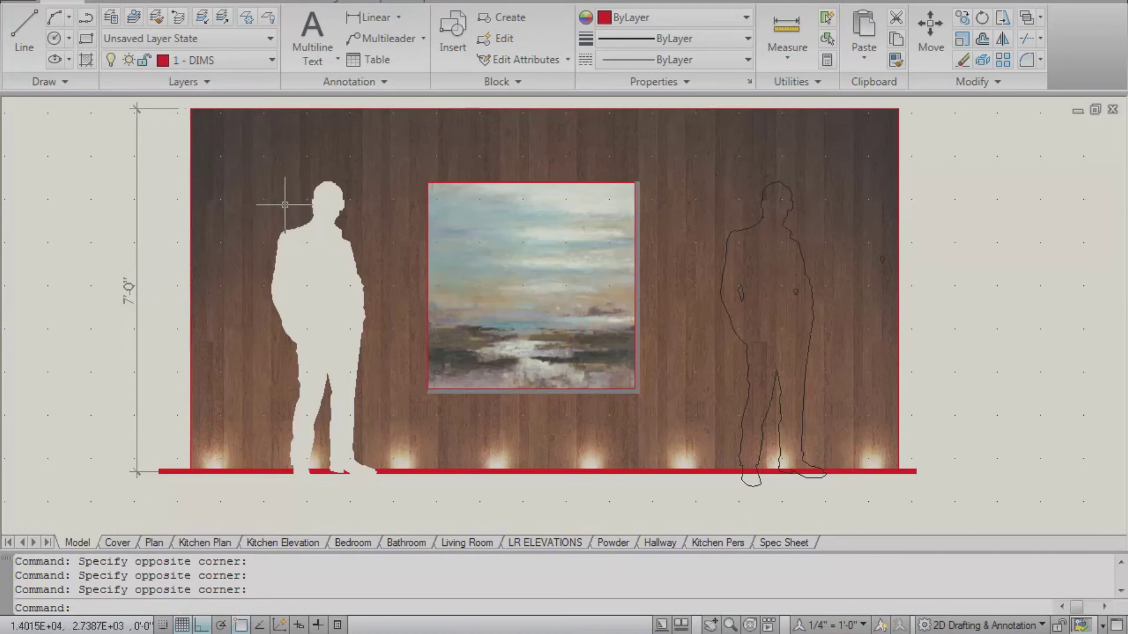
- Turn the wipeout frames back on
{"action": "type", "text": "wipeout"}
{"action": "key", "text": "Return"}
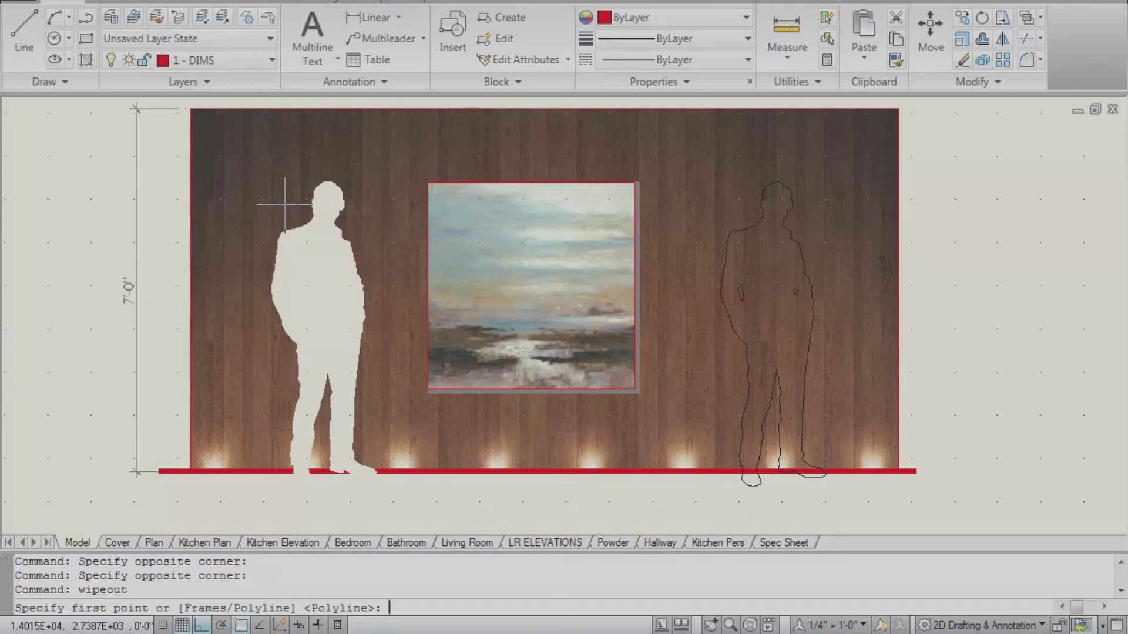
{"action": "type", "text": "f"}
{"action": "key", "text": "Return"}
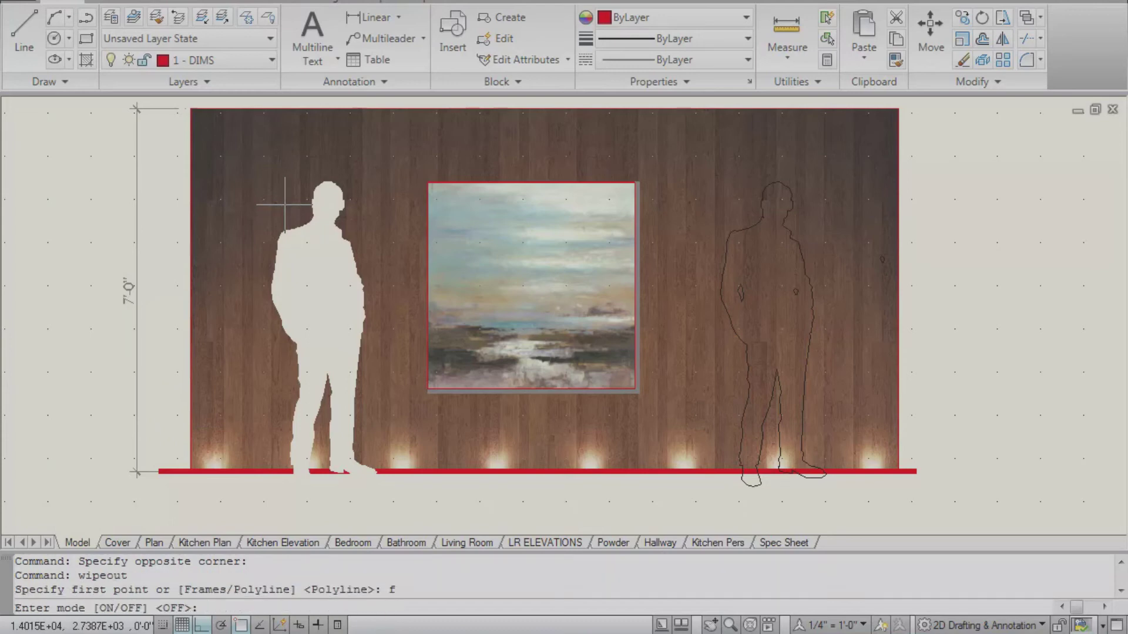
{"action": "type", "text": "on"}
{"action": "key", "text": "Return"}
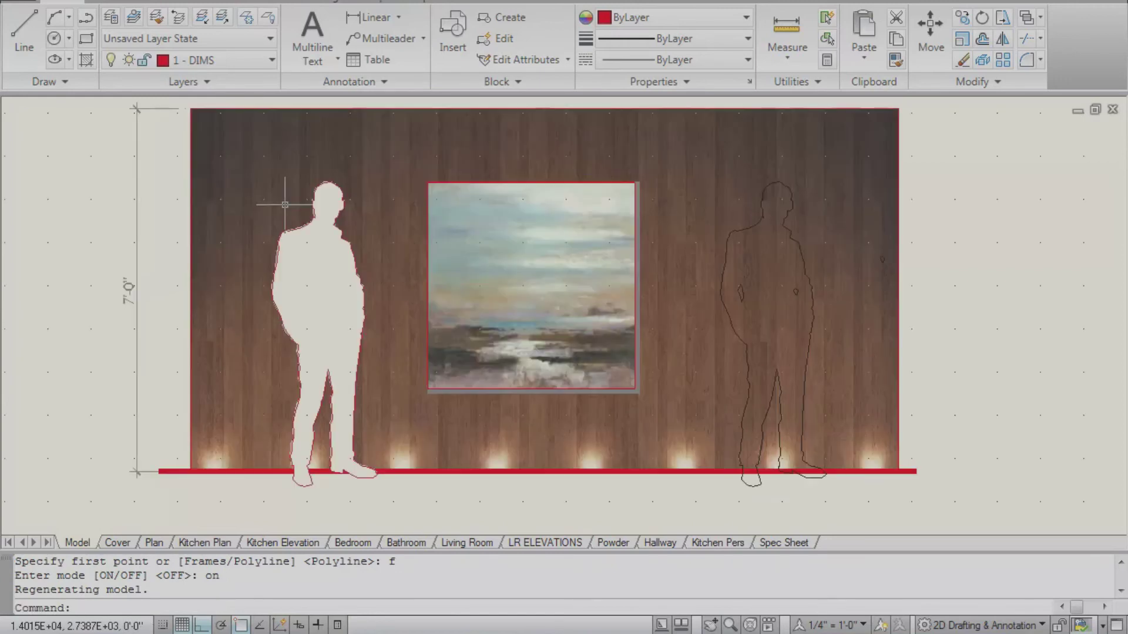
- Select the framed wipeout figure, delete it, and undo the deletion
{"action": "left_click", "coordinate": [344, 277]}
{"action": "left_click", "coordinate": [299, 207]}
{"action": "left_click", "coordinate": [223, 163]}
{"action": "left_click", "coordinate": [115, 209]}
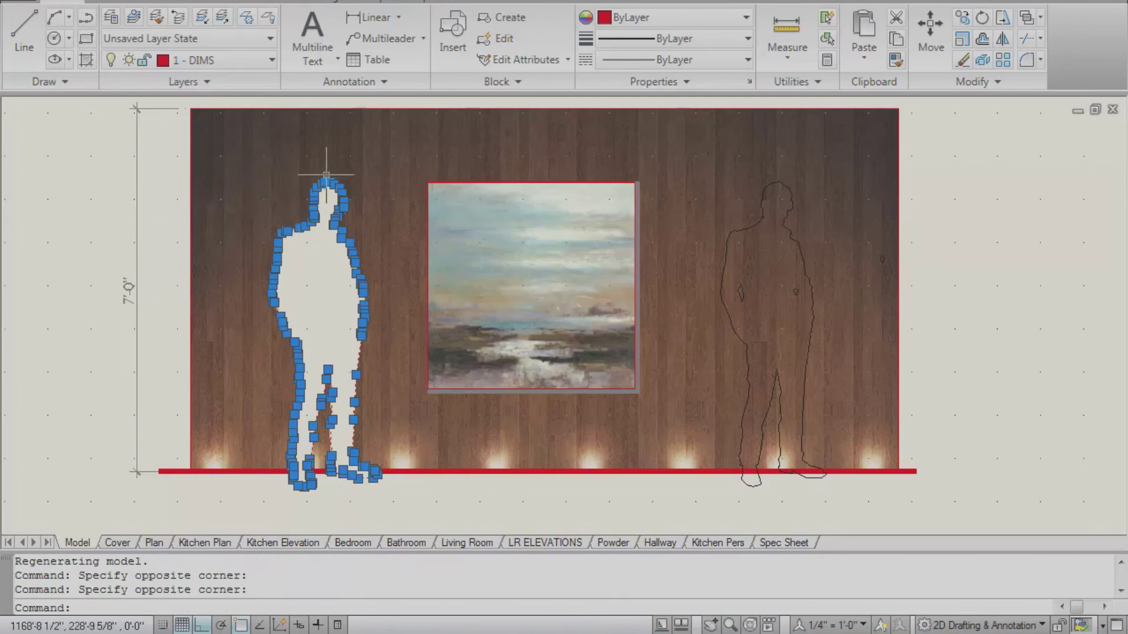
{"action": "key", "text": "Delete"}
{"action": "key", "text": "ctrl+z"}
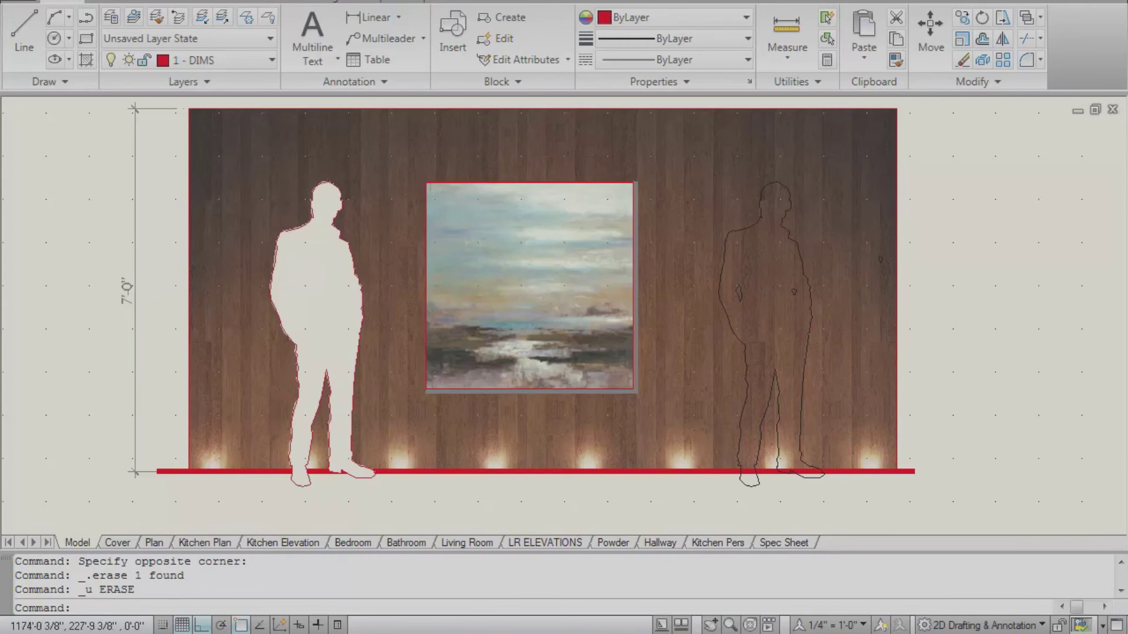
{"action": "middle_click_drag", "start_coordinate": [554, 255], "coordinate": [505, 280]}
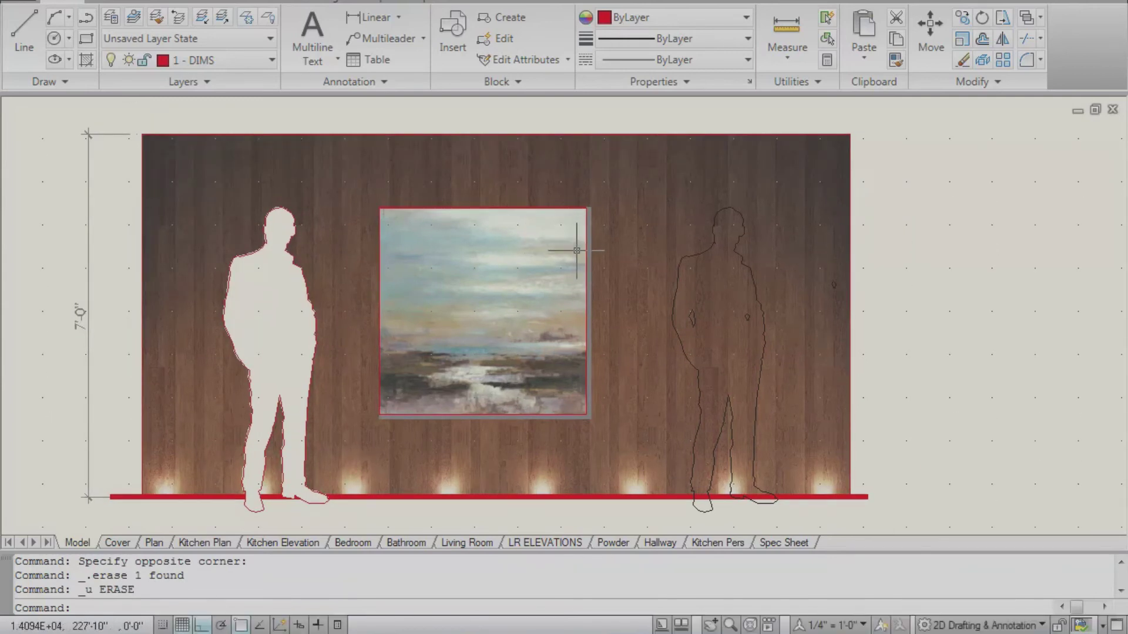